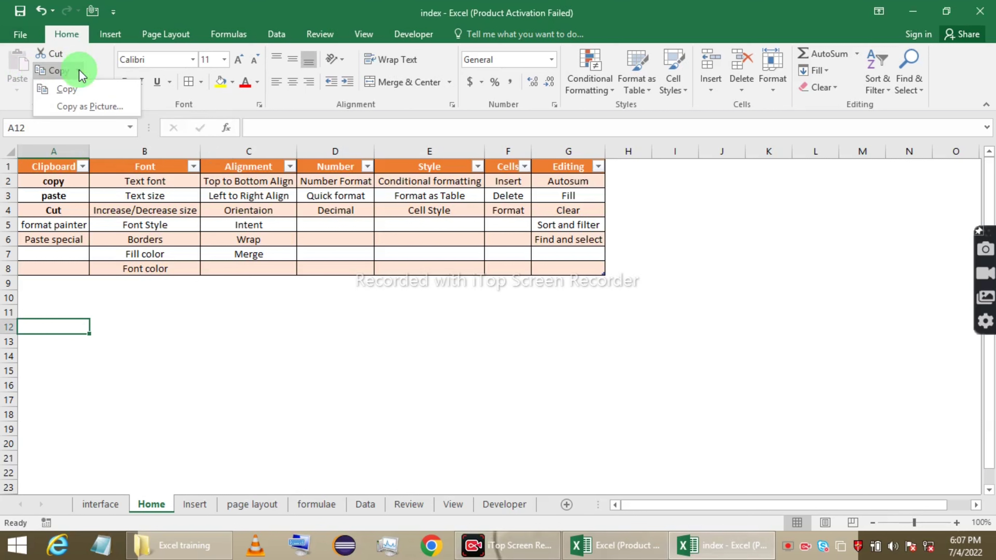
Step: Enter a short sample name in cell A11 and move it to C11 by cutting and pasting
{"action": "left_click", "coordinate": [65, 180]}
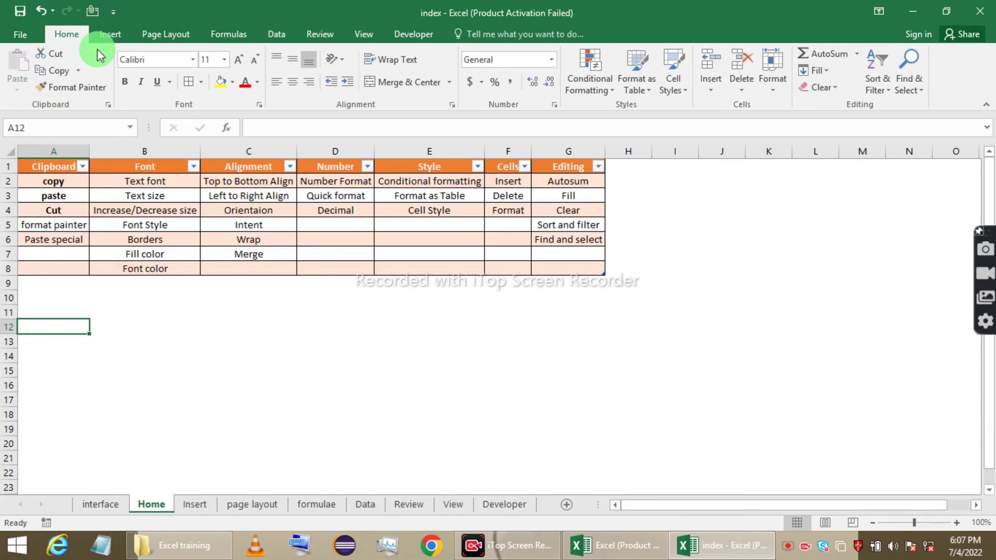
{"action": "key", "text": "ctrl+z"}
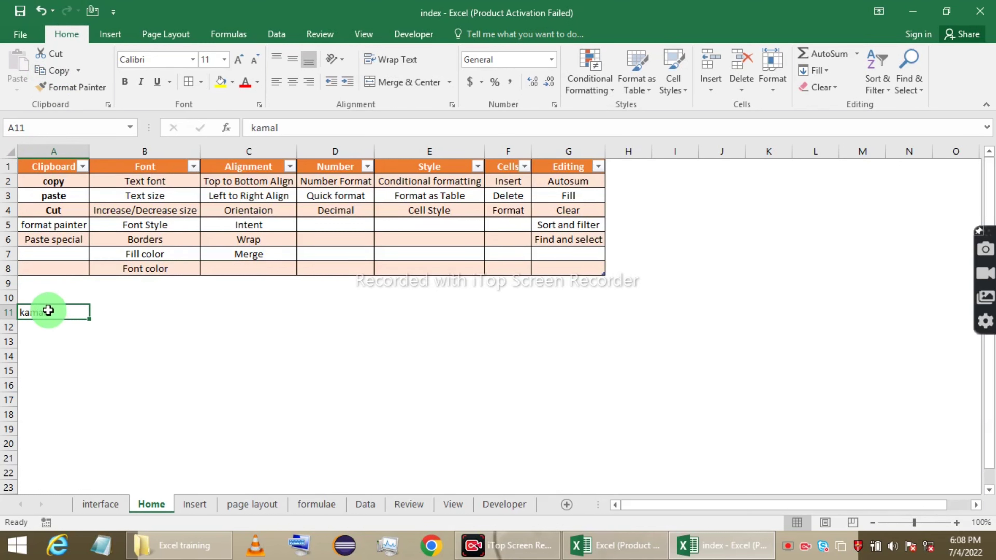
{"action": "left_click", "coordinate": [253, 313]}
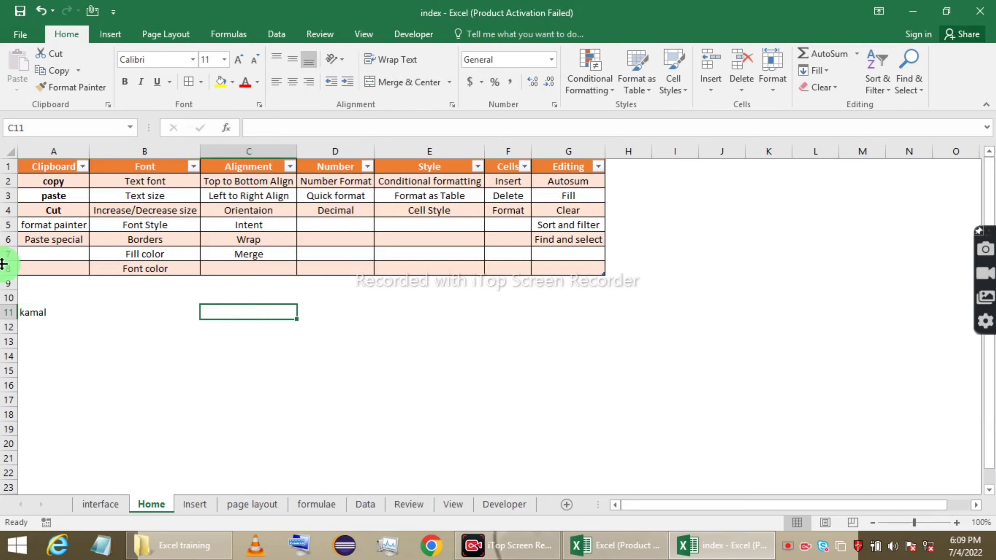
{"action": "left_click", "coordinate": [49, 313]}
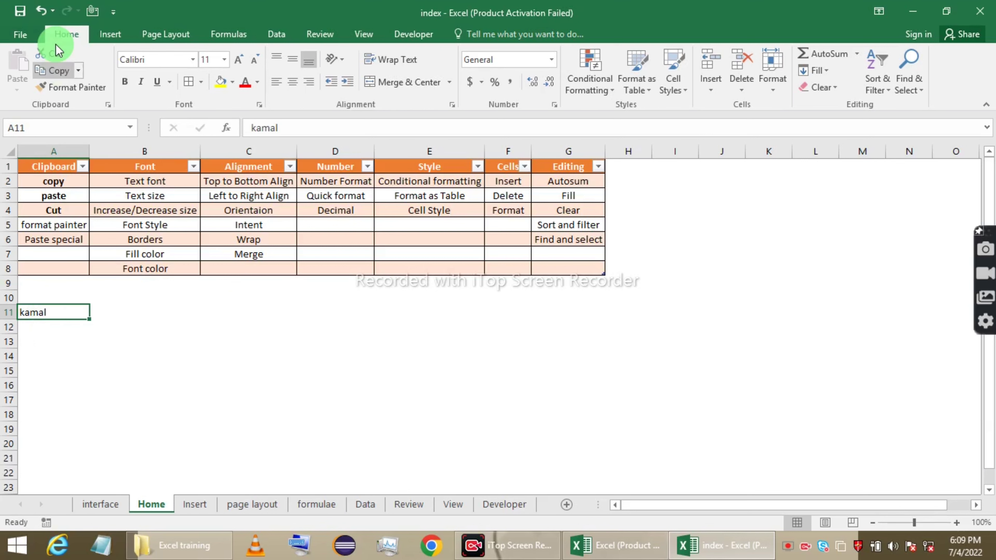
{"action": "left_click", "coordinate": [53, 52]}
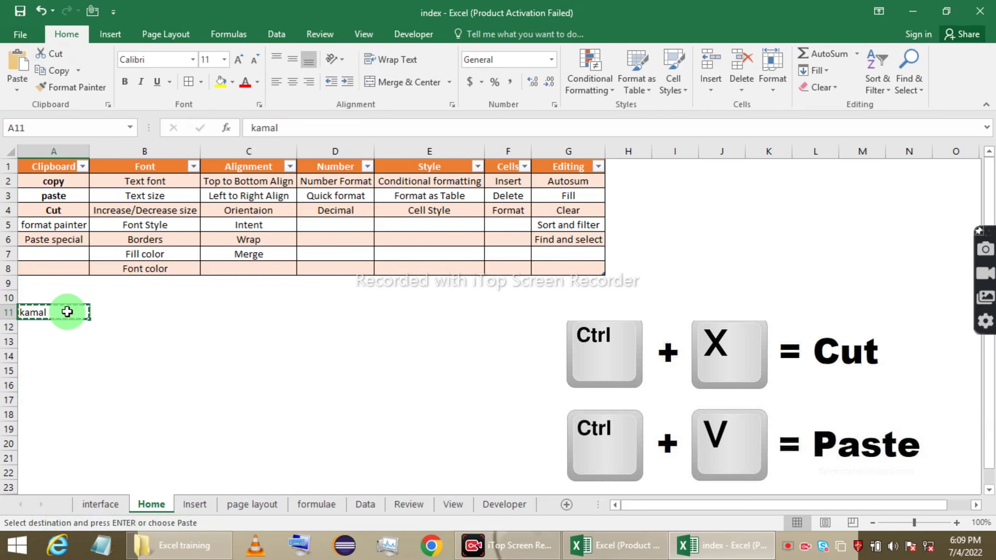
{"action": "left_click", "coordinate": [241, 309]}
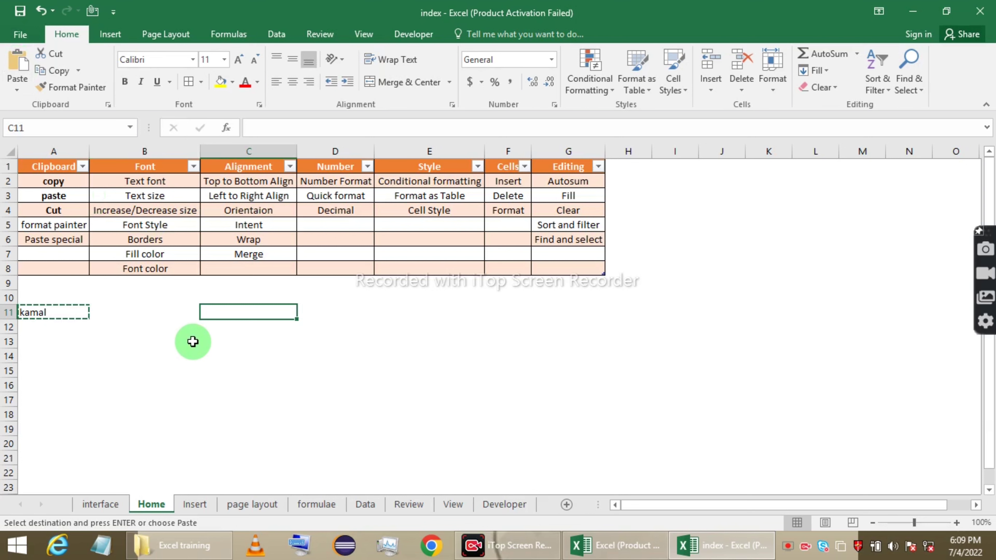
{"action": "key", "text": "ctrl+v"}
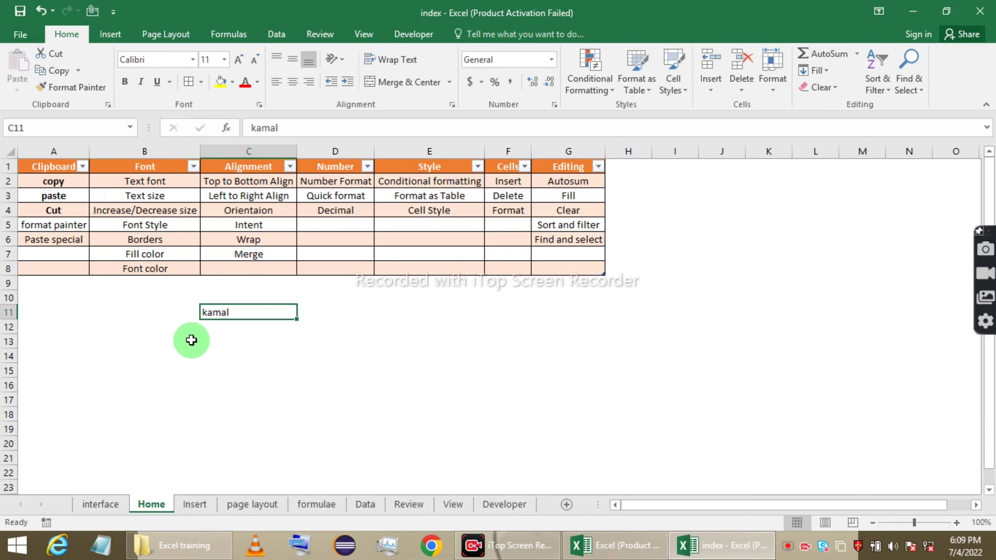
Step: Cut the sample name from C11 and paste it into E11, and move it from there to G11
{"action": "left_click", "coordinate": [53, 55]}
{"action": "left_click", "coordinate": [340, 313]}
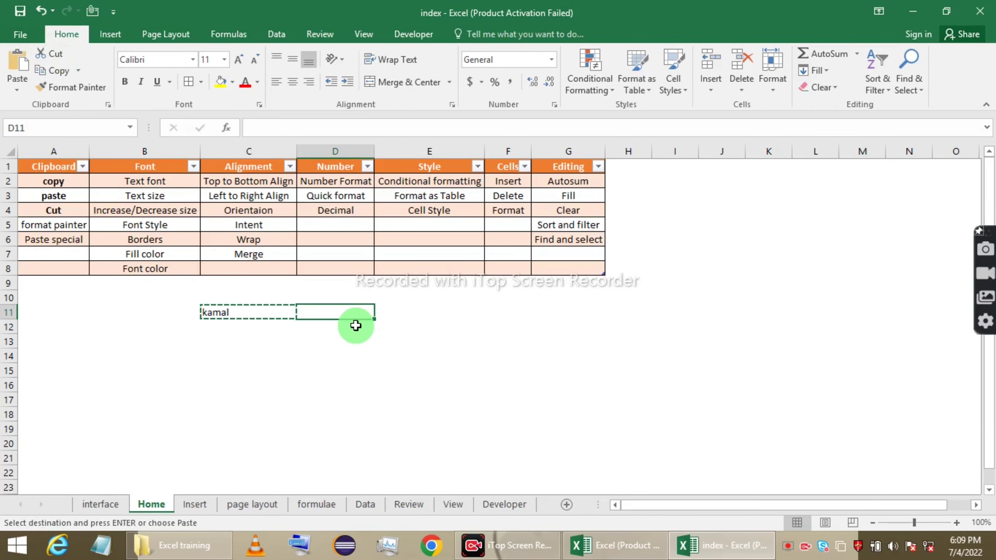
{"action": "left_click", "coordinate": [389, 313]}
{"action": "key", "text": "ctrl+v"}
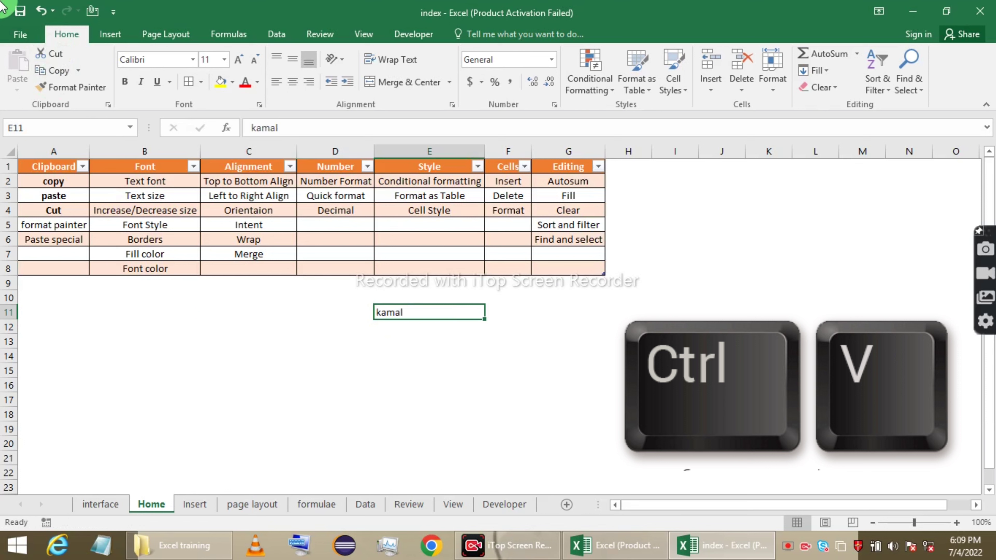
{"action": "left_click", "coordinate": [49, 54]}
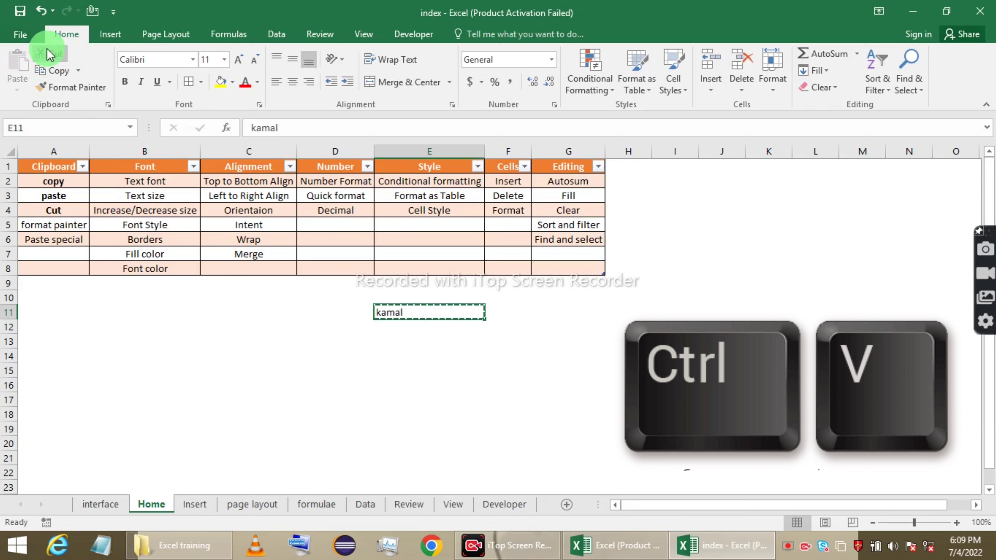
{"action": "left_click", "coordinate": [573, 312]}
{"action": "left_click", "coordinate": [23, 70]}
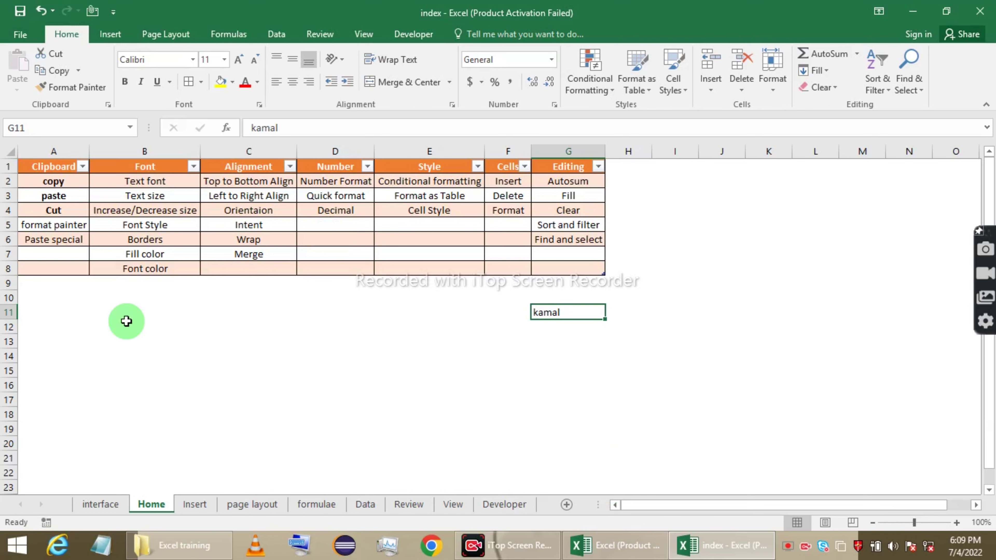
Step: Cut the sample name from G11 and paste it into A10
{"action": "key", "text": "ctrl+x"}
{"action": "left_click", "coordinate": [38, 296]}
{"action": "key", "text": "ctrl+v"}
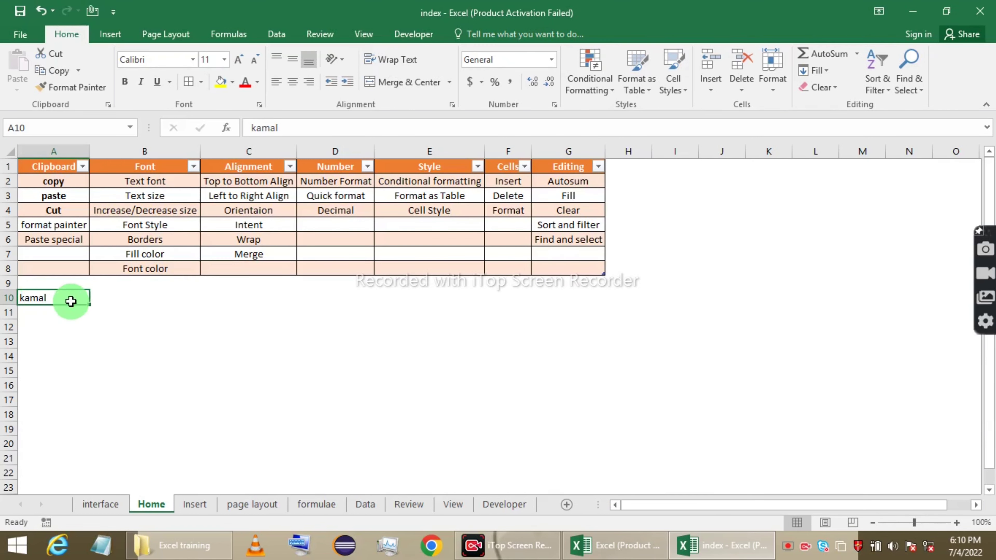
Step: Copy the sample name in A10 and paste it into B10 and C10
{"action": "left_click", "coordinate": [121, 296]}
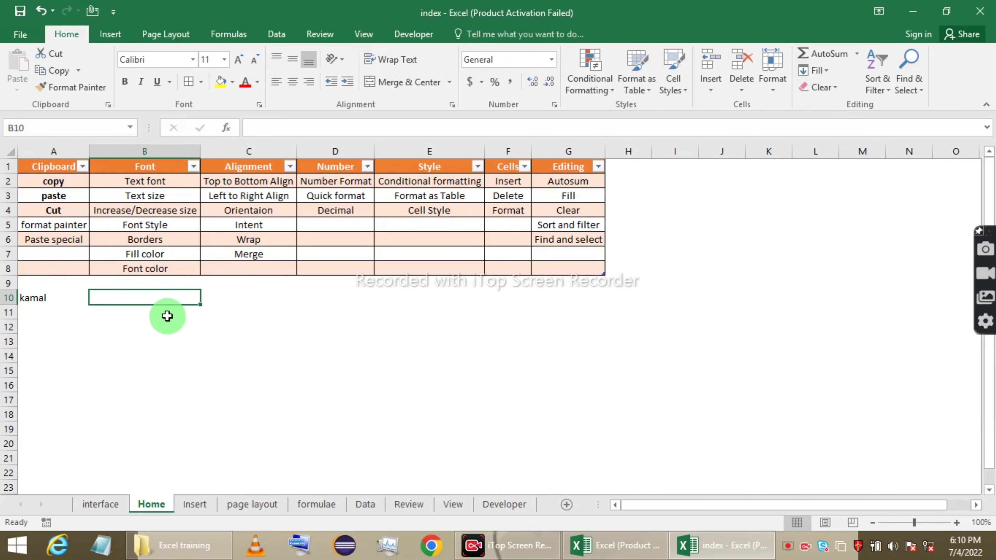
{"action": "left_click", "coordinate": [52, 297]}
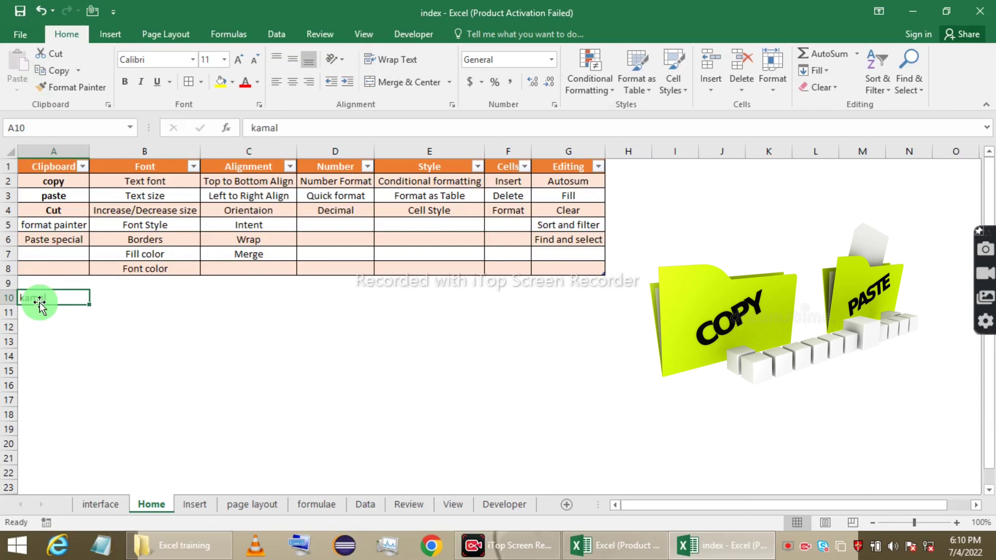
{"action": "left_click", "coordinate": [59, 70]}
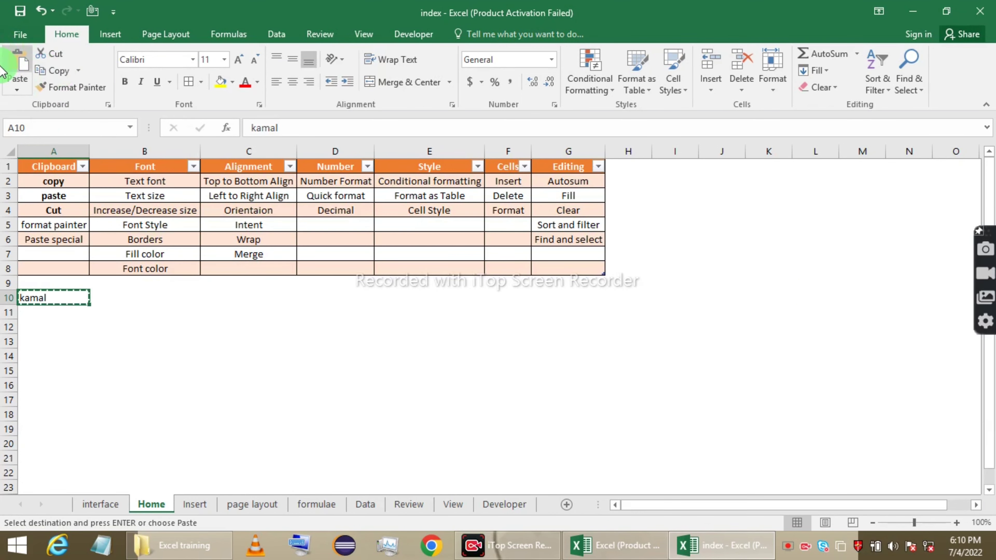
{"action": "key", "text": "Escape"}
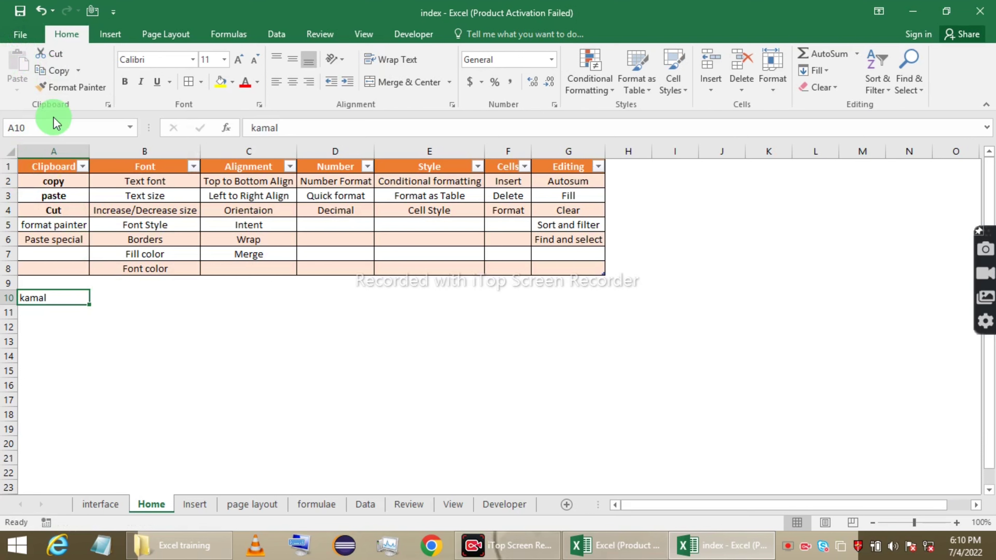
{"action": "key", "text": "ctrl+c"}
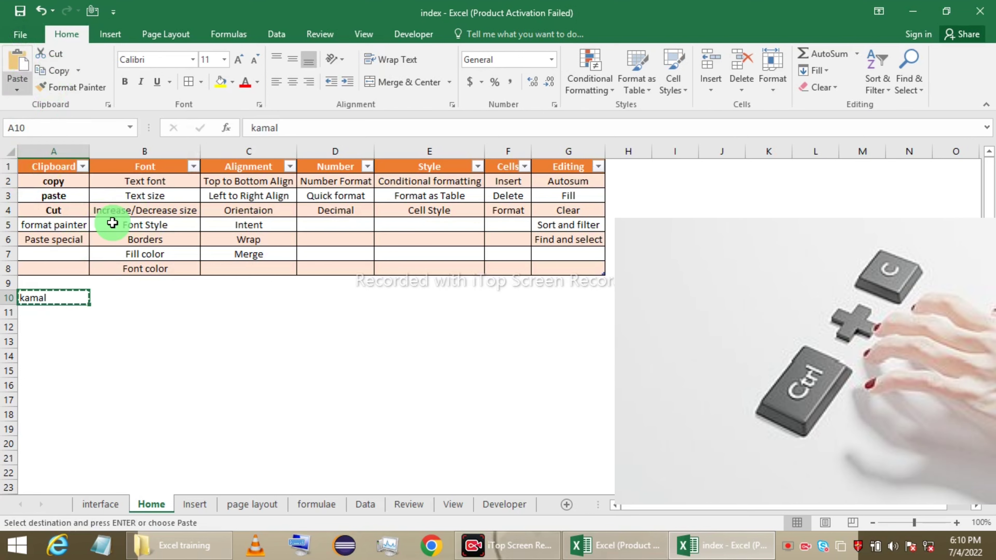
{"action": "left_click", "coordinate": [134, 298]}
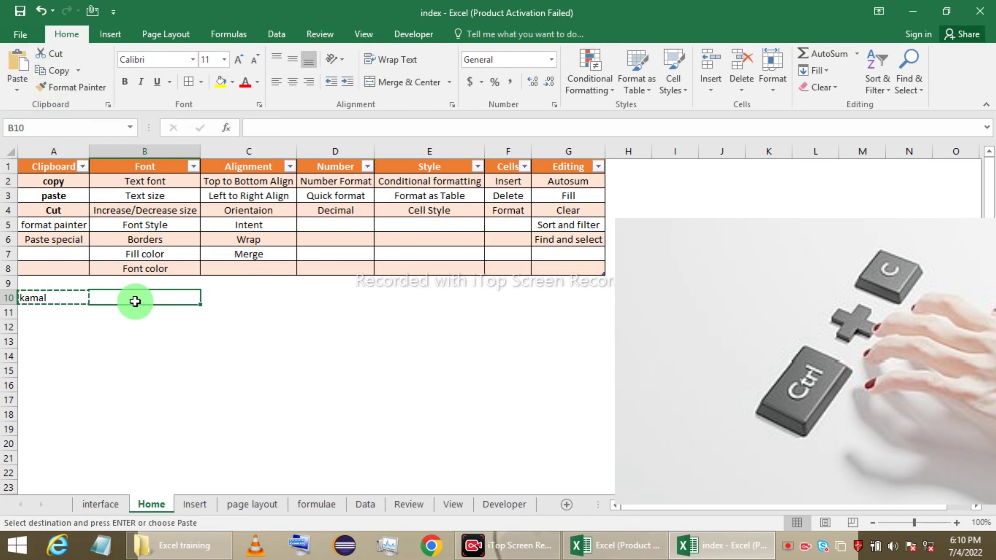
{"action": "left_click", "coordinate": [12, 77]}
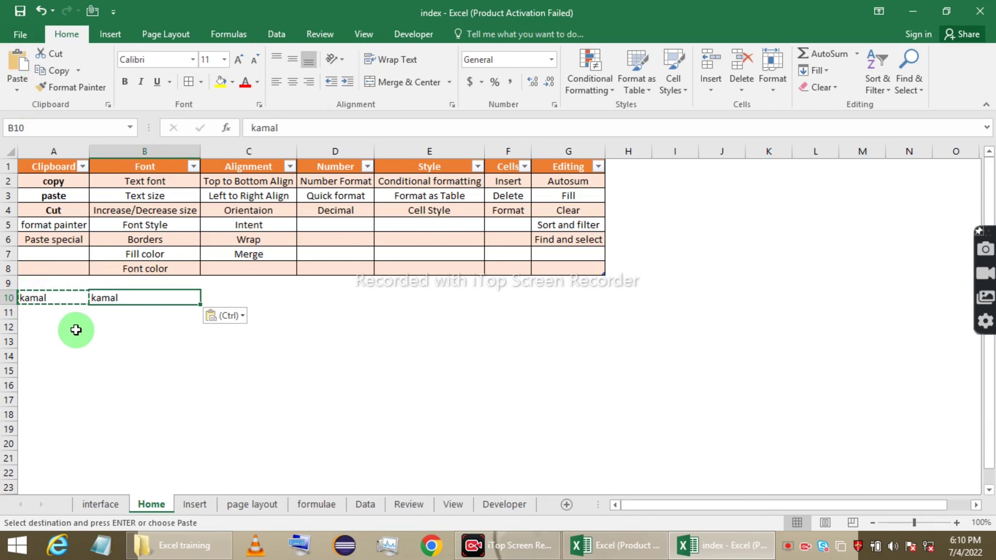
{"action": "left_click", "coordinate": [230, 298]}
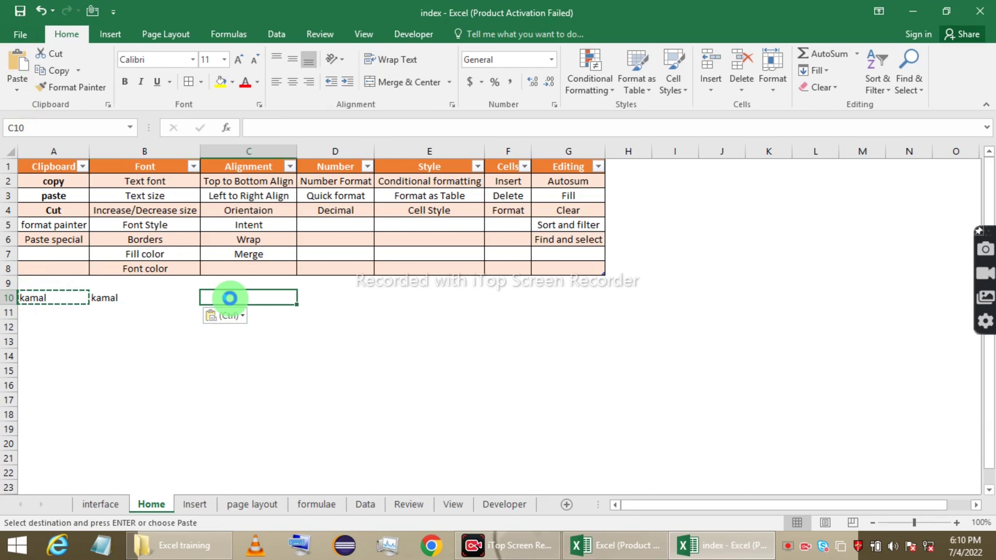
{"action": "key", "text": "Return"}
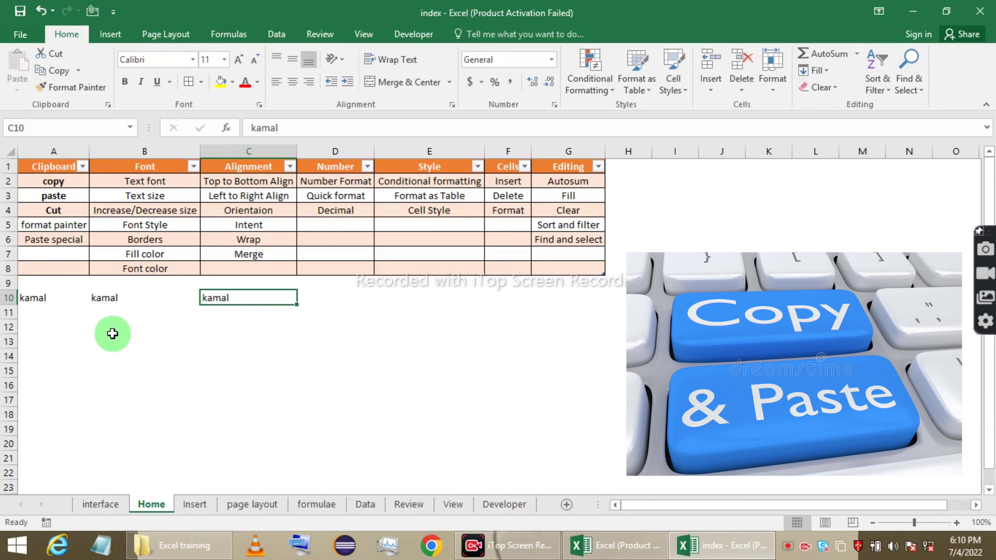
Step: Copy the sample name in A10 again and paste it into B13, C14, E13 and E17
{"action": "left_click", "coordinate": [32, 299]}
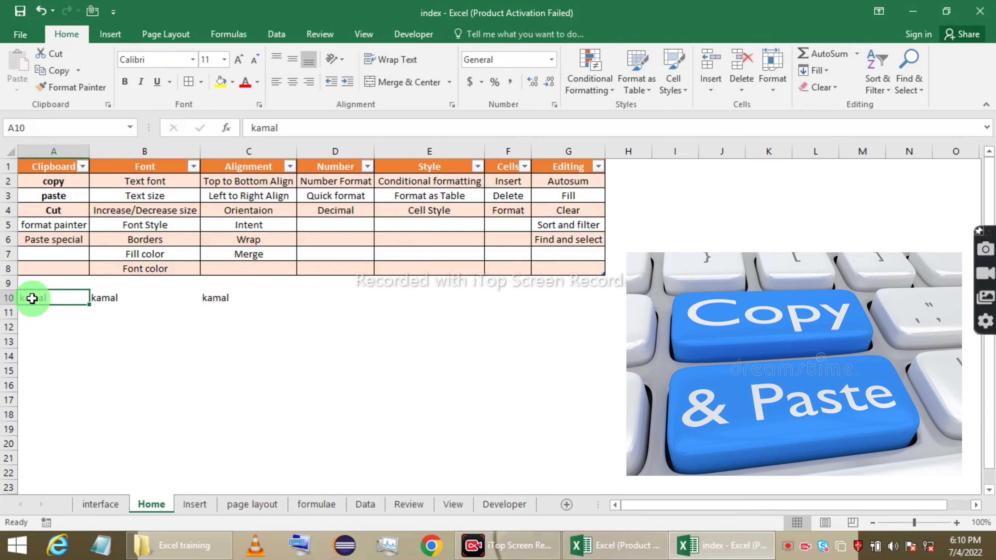
{"action": "key", "text": "ctrl+c"}
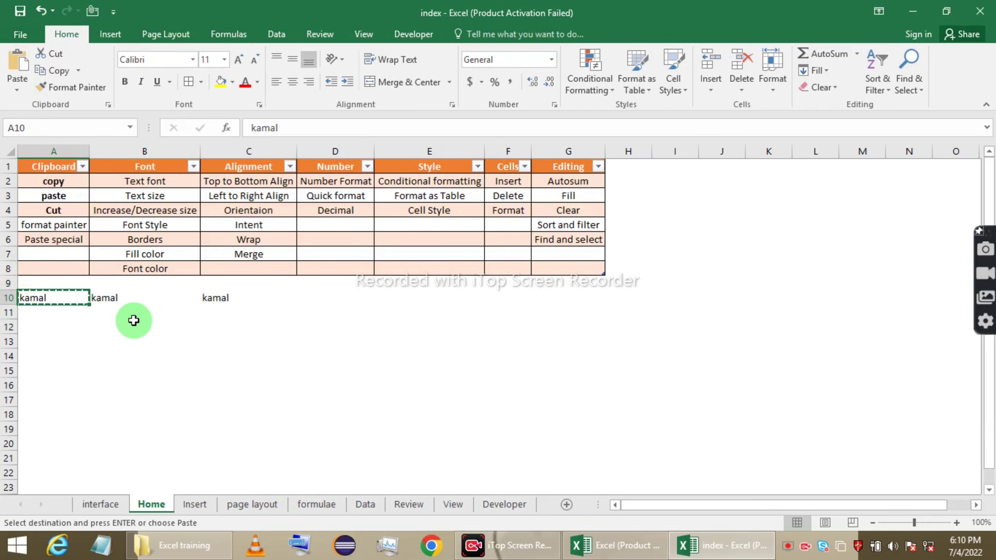
{"action": "left_click", "coordinate": [88, 314]}
{"action": "left_click", "coordinate": [109, 340]}
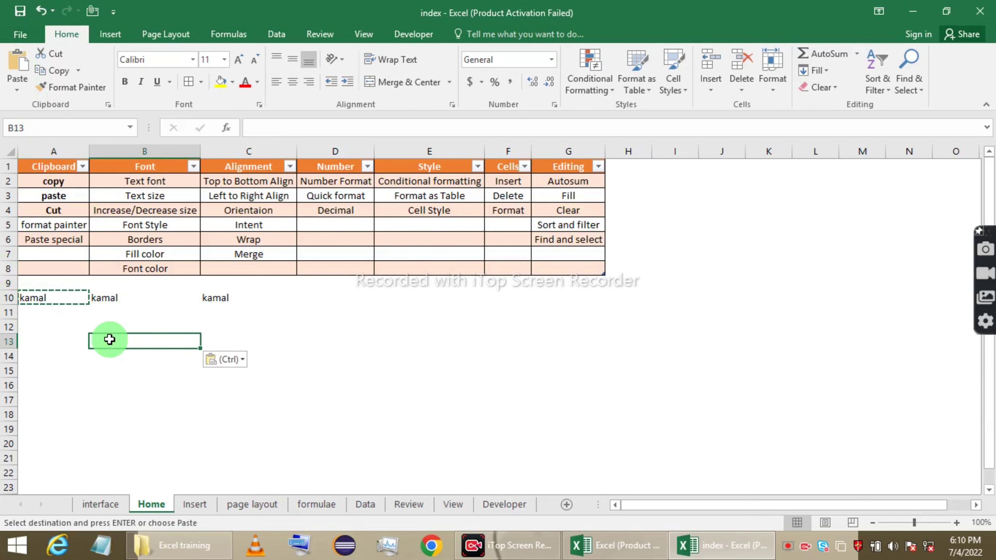
{"action": "left_click", "coordinate": [292, 359]}
{"action": "key", "text": "ctrl+v"}
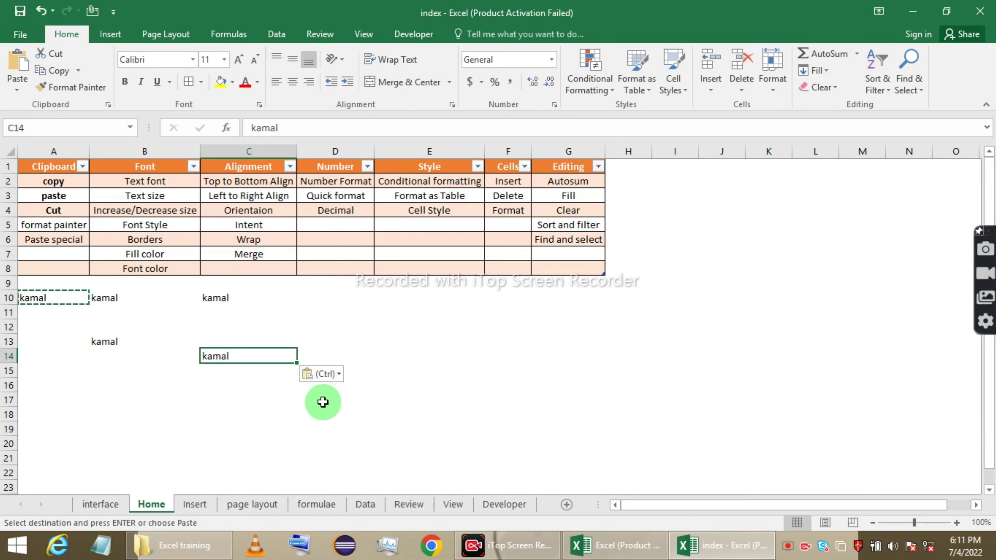
{"action": "left_click", "coordinate": [382, 338]}
{"action": "key", "text": "ctrl+v"}
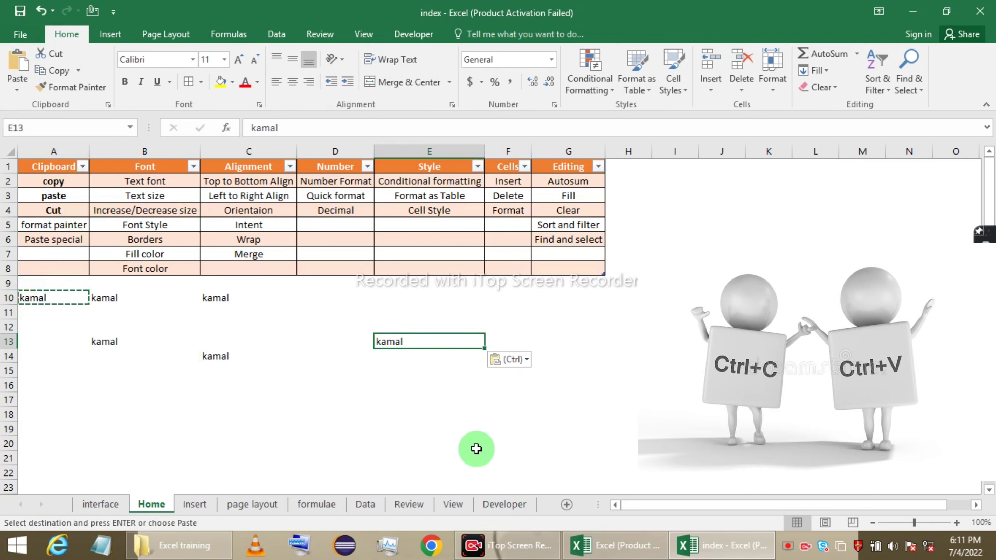
{"action": "left_click", "coordinate": [409, 400]}
{"action": "left_click", "coordinate": [15, 65]}
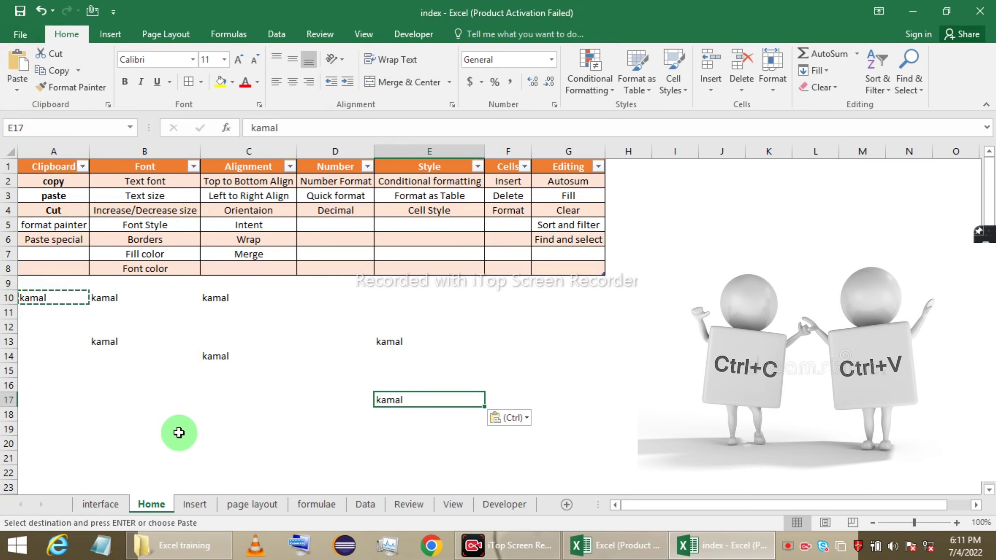
Step: Paste the copied name into B19 as well, and undo all the pastes made below row 10
{"action": "left_click", "coordinate": [179, 433]}
{"action": "left_click", "coordinate": [17, 90]}
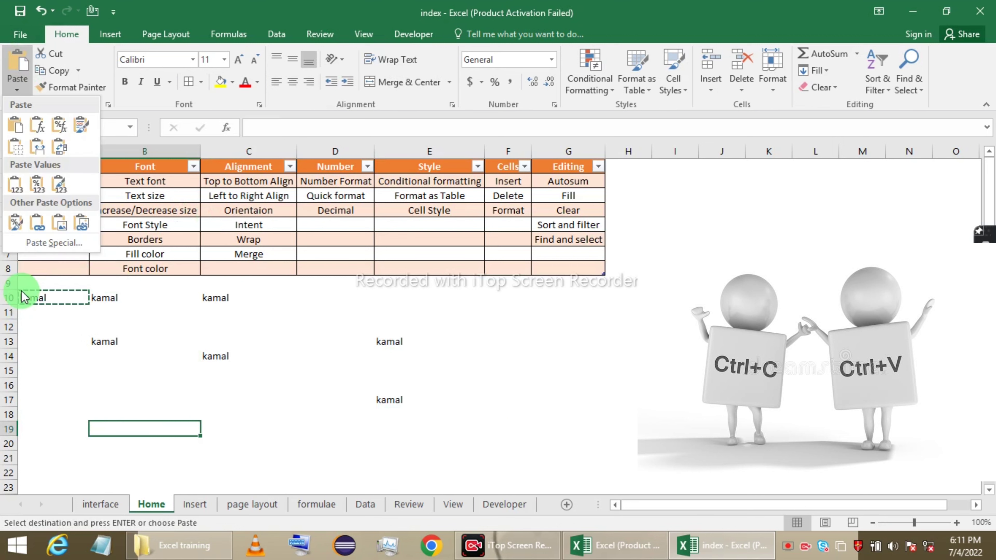
{"action": "left_click", "coordinate": [44, 288]}
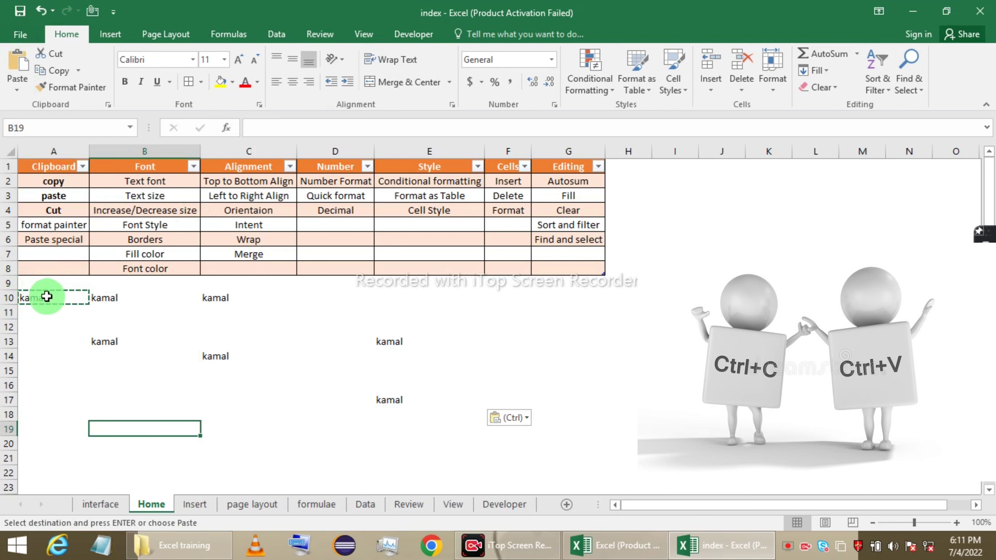
{"action": "key", "text": "Return"}
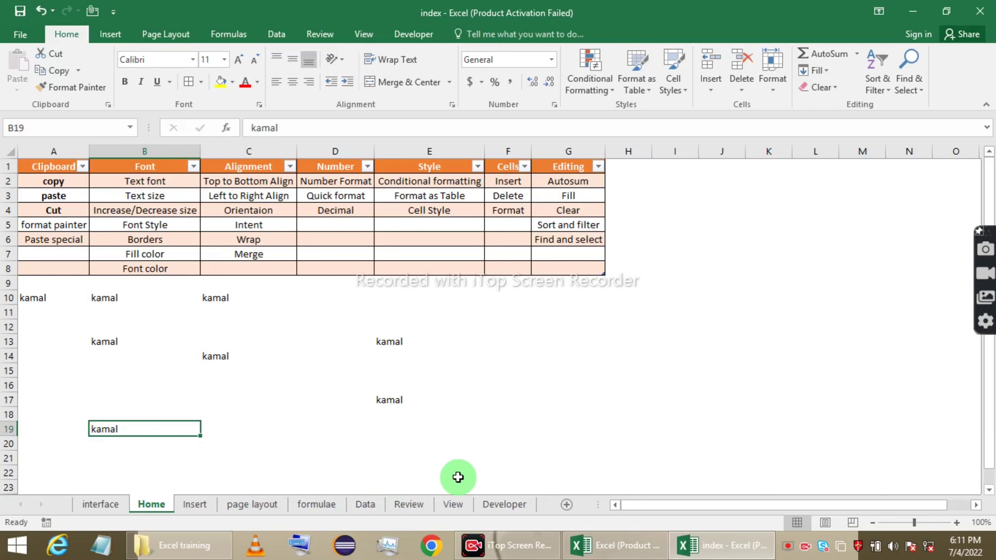
{"action": "left_click_drag", "start_coordinate": [439, 458], "coordinate": [77, 298]}
{"action": "key", "text": "ctrl+z"}
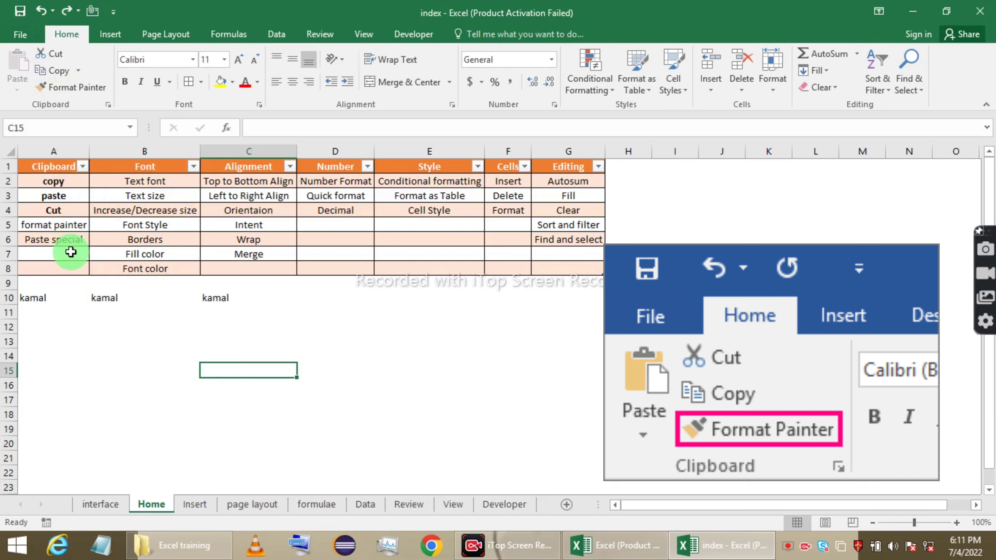
{"action": "left_click", "coordinate": [70, 268]}
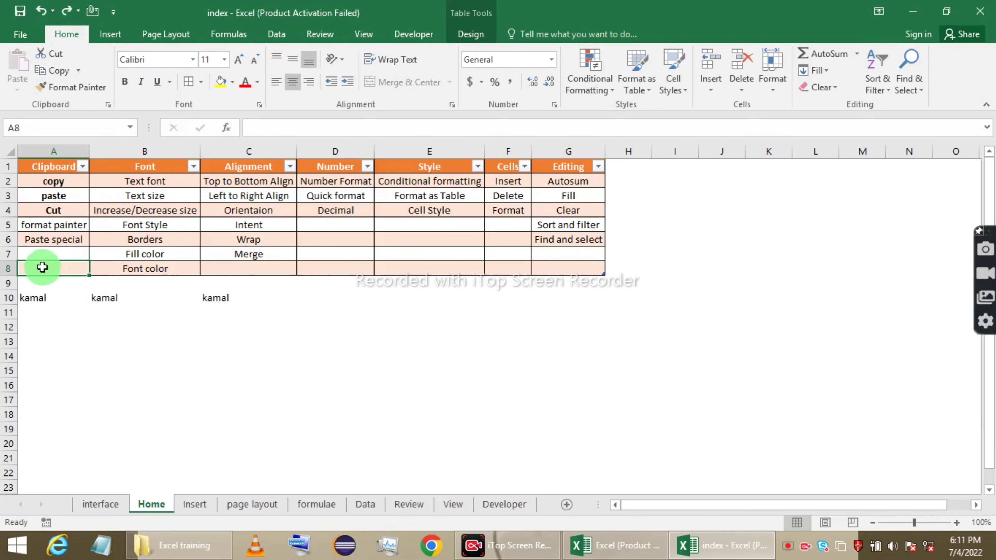
{"action": "left_click", "coordinate": [71, 306]}
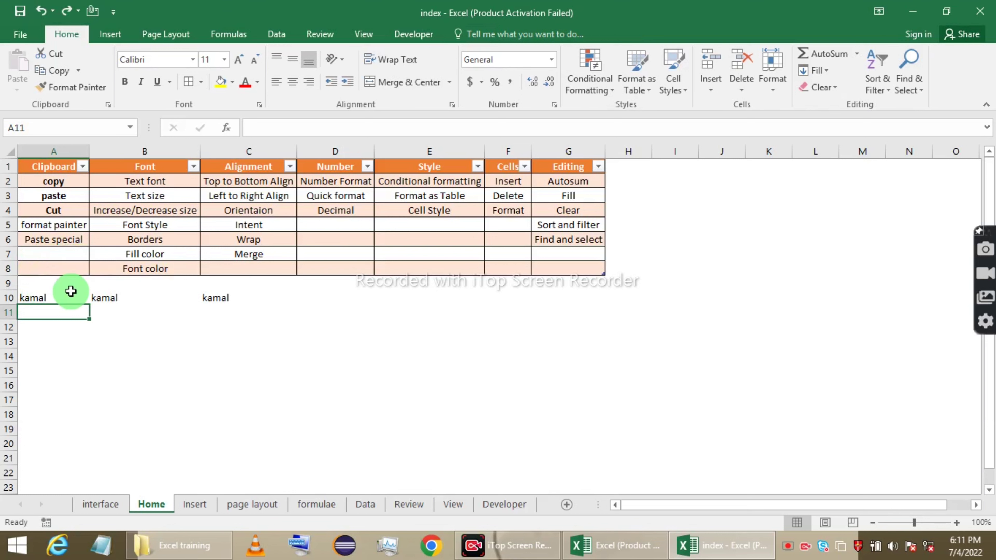
{"action": "left_click", "coordinate": [60, 268]}
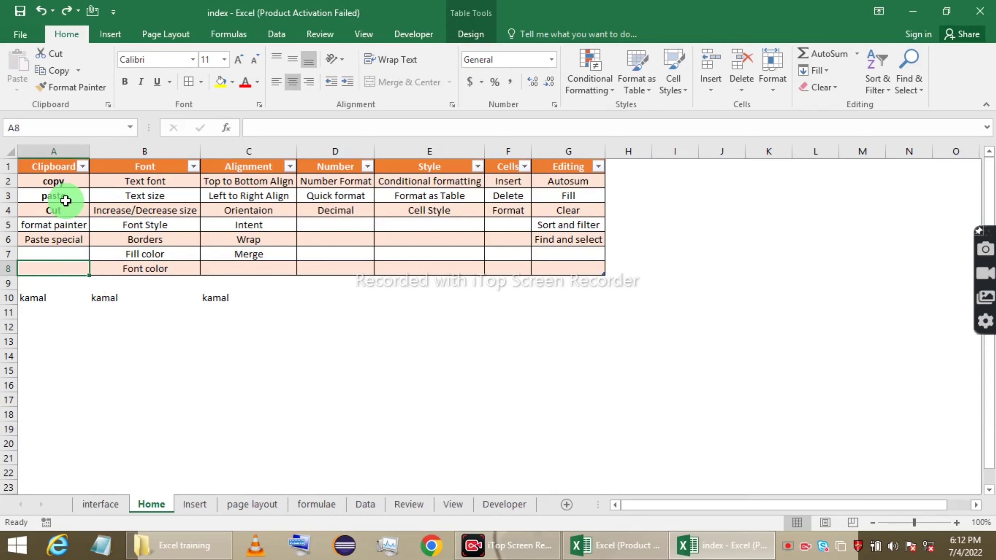
Step: Copy the formatting of the Font color cell B8 onto B10 with Format Painter
{"action": "left_click", "coordinate": [62, 85]}
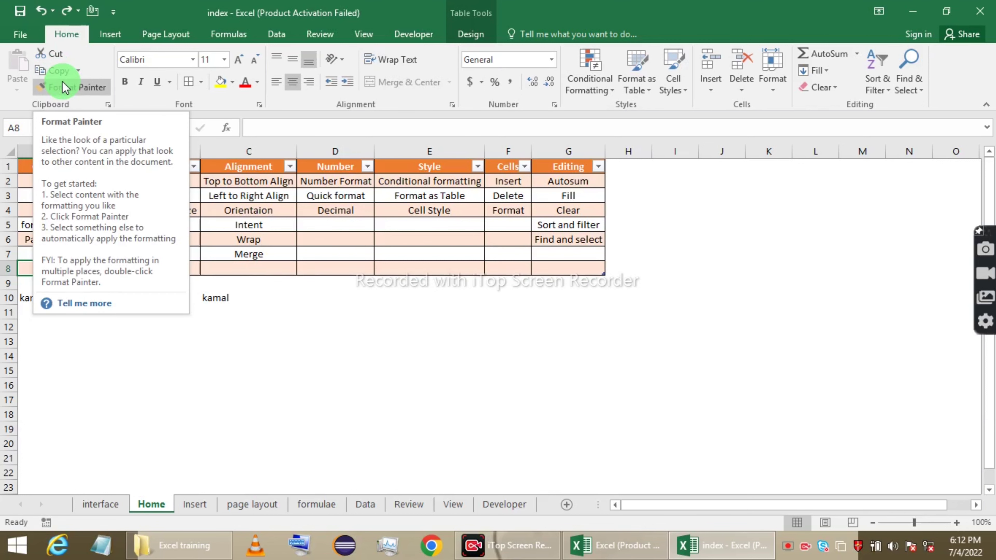
{"action": "left_click", "coordinate": [243, 272]}
{"action": "left_click", "coordinate": [140, 271]}
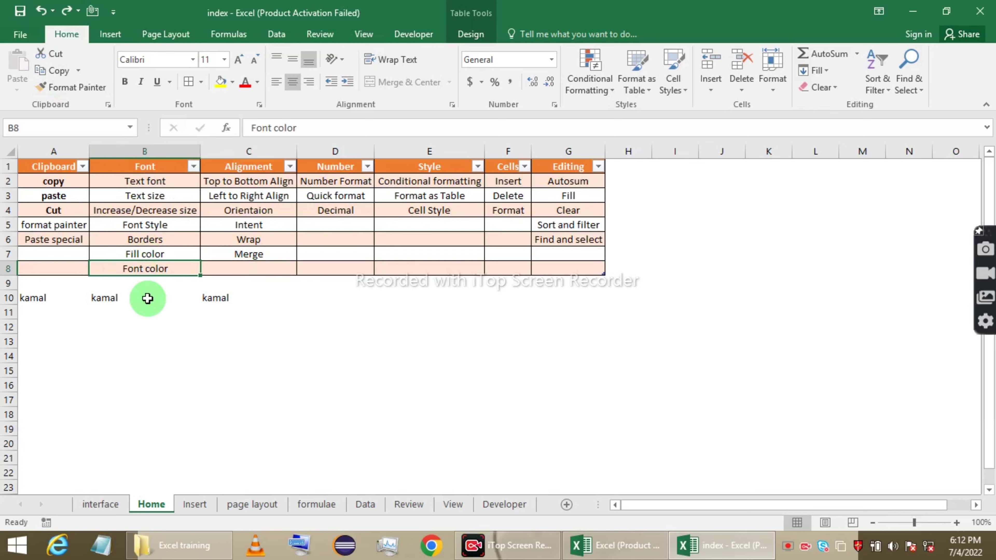
{"action": "left_click", "coordinate": [74, 86]}
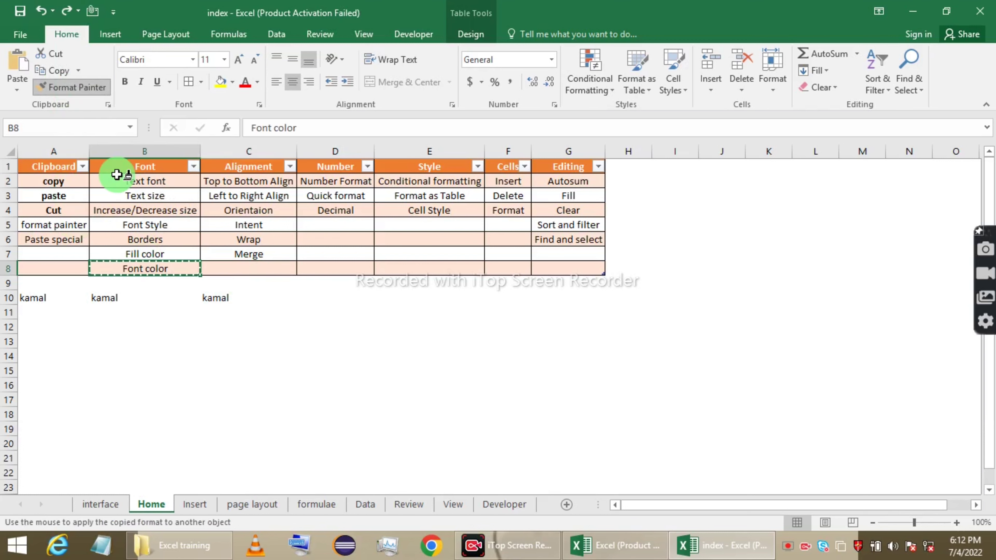
{"action": "left_click", "coordinate": [141, 298]}
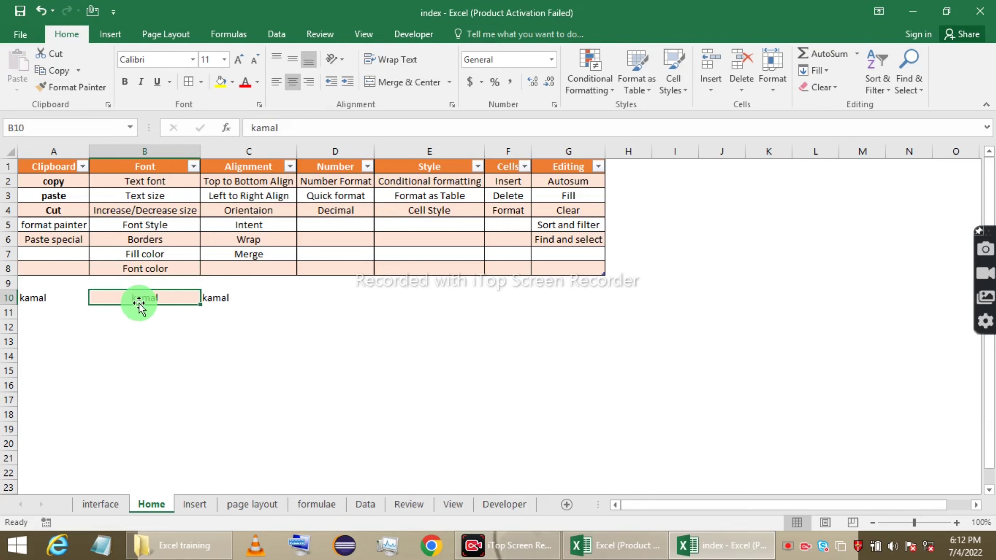
{"action": "left_click", "coordinate": [161, 270]}
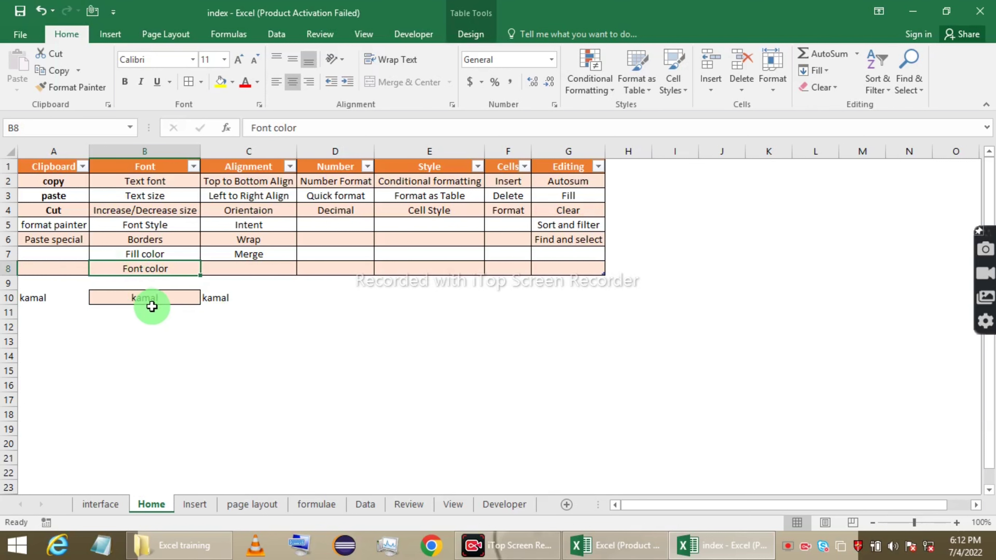
{"action": "left_click", "coordinate": [69, 231]}
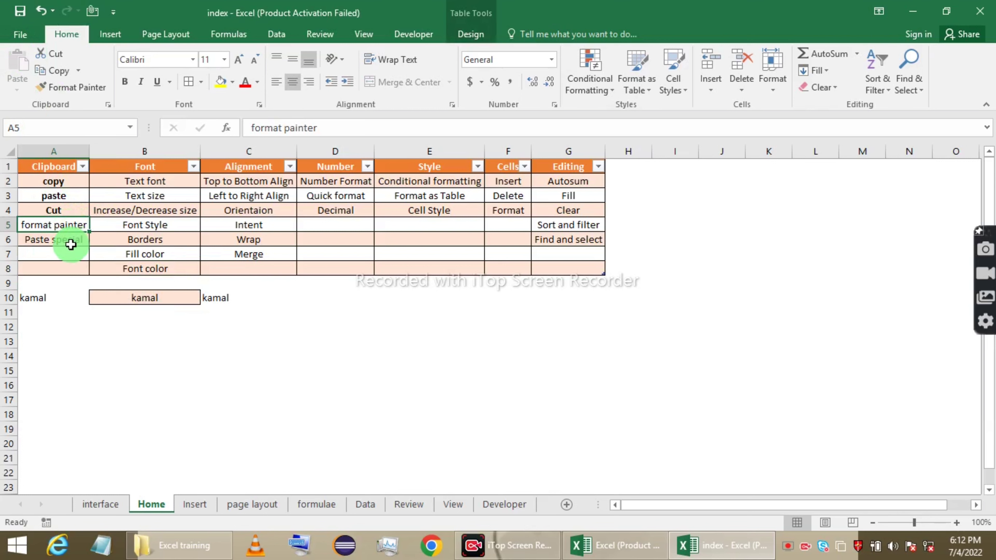
{"action": "left_click", "coordinate": [73, 242]}
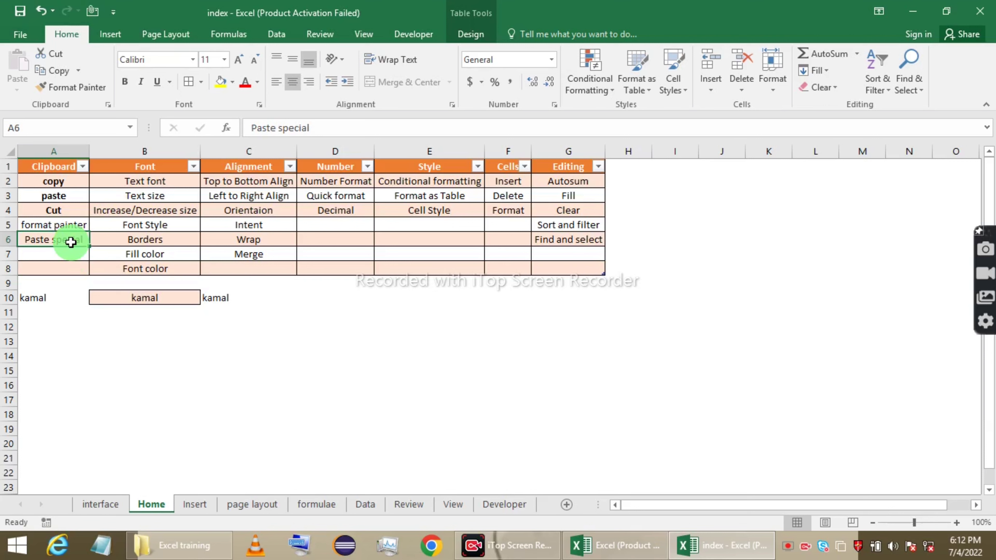
{"action": "left_click", "coordinate": [55, 295]}
{"action": "left_click", "coordinate": [79, 73]}
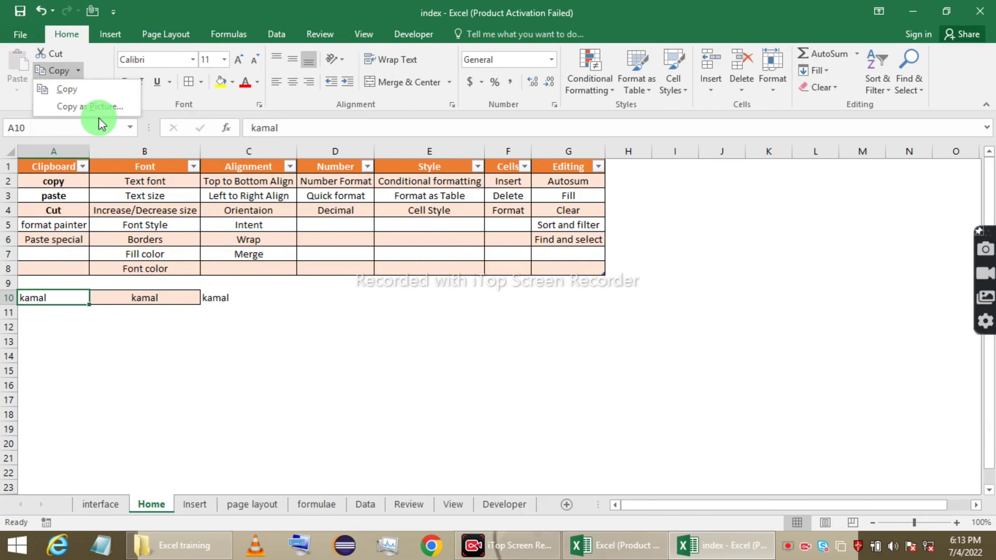
{"action": "left_click", "coordinate": [213, 347]}
{"action": "left_click", "coordinate": [111, 353]}
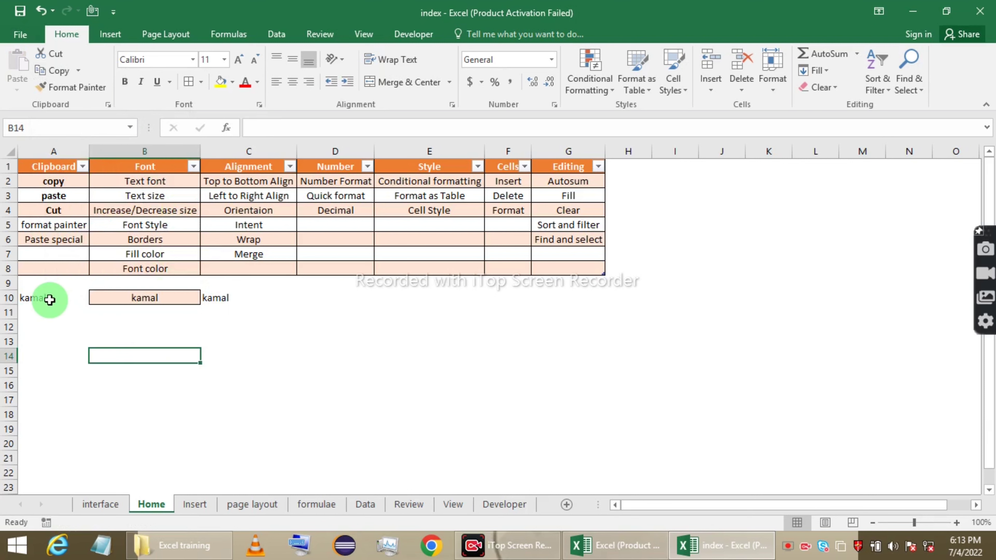
Step: Copy the range A10:C10 as a picture, as shown on screen and in Picture format
{"action": "left_click_drag", "start_coordinate": [49, 297], "coordinate": [235, 299]}
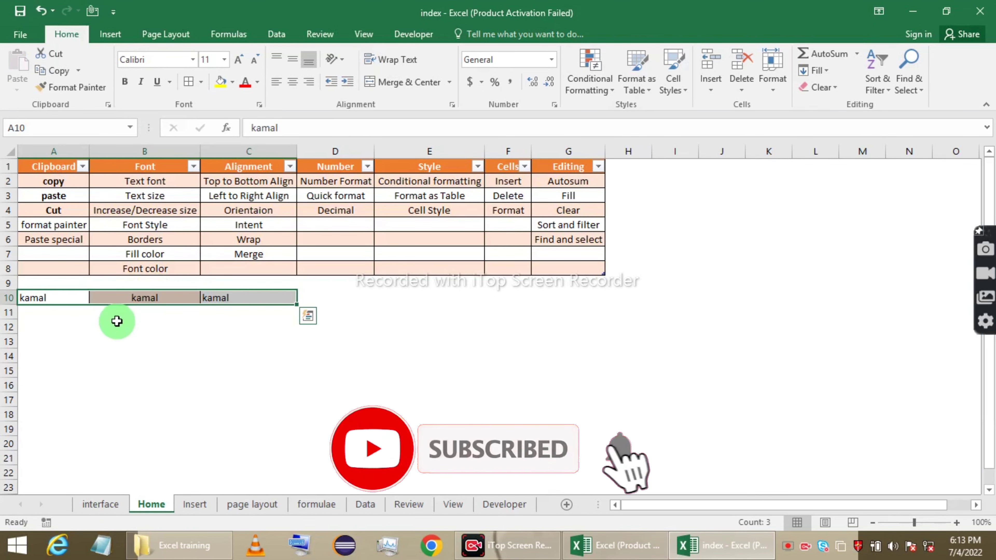
{"action": "left_click", "coordinate": [81, 69]}
{"action": "left_click", "coordinate": [94, 104]}
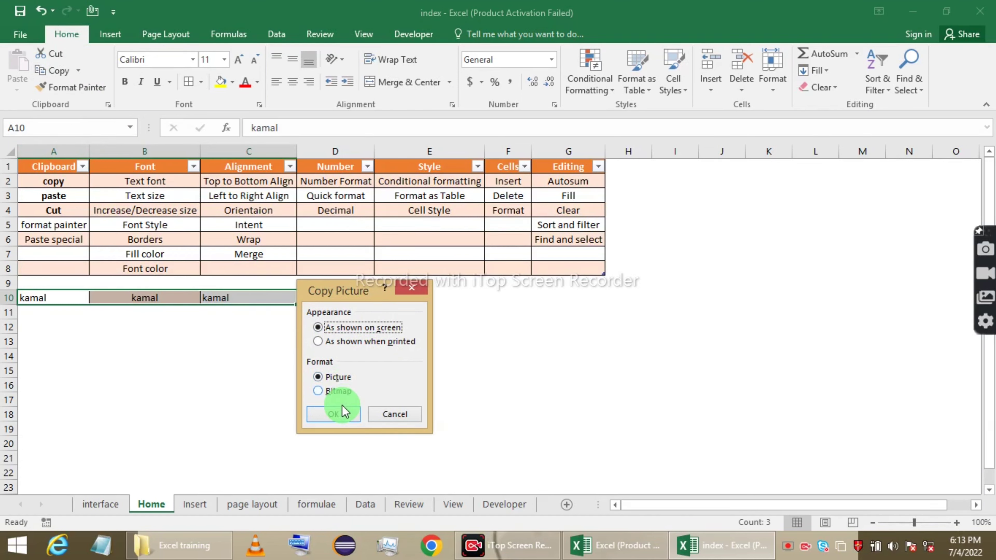
{"action": "left_click", "coordinate": [341, 416]}
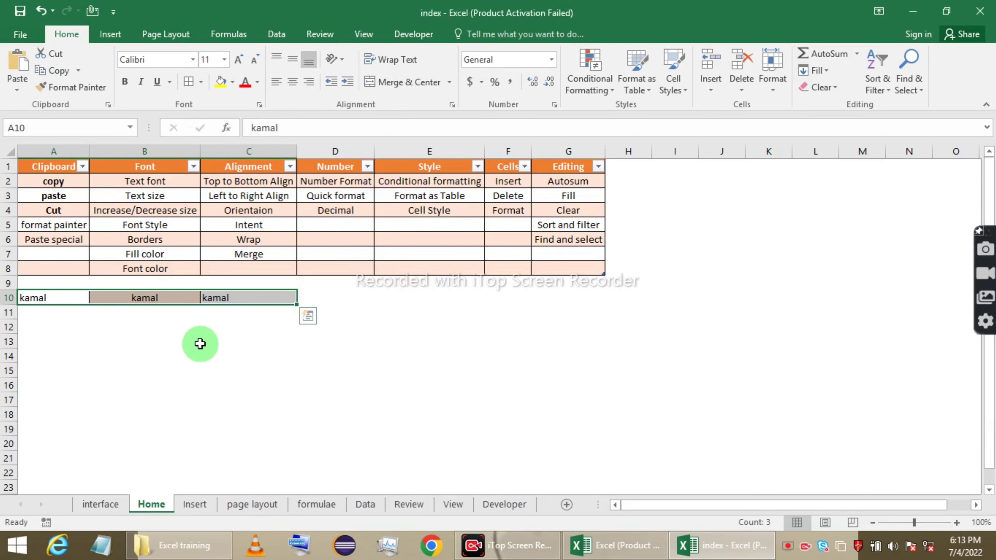
Step: Paste the copied picture at B14 and move it to rows 13–14, starting in column C
{"action": "left_click", "coordinate": [128, 353]}
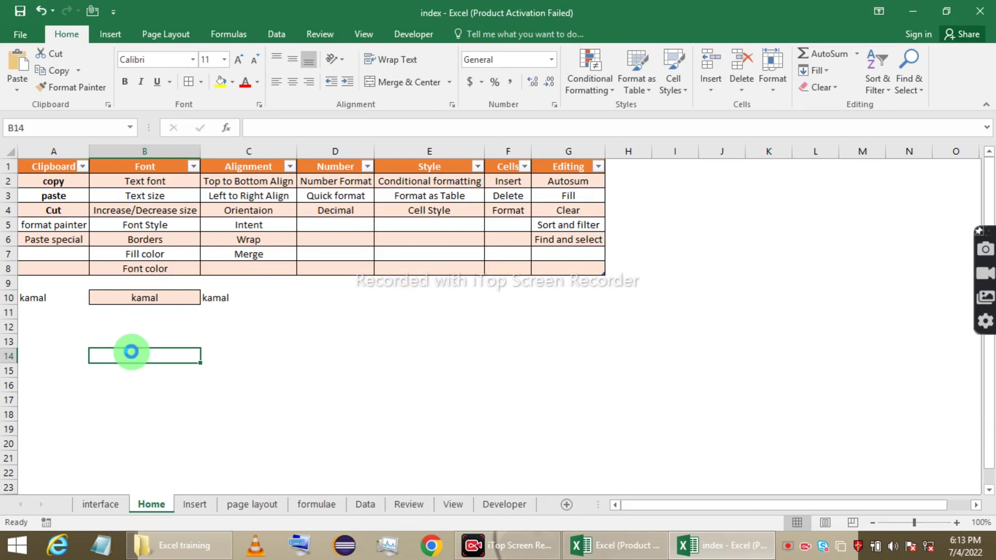
{"action": "key", "text": "ctrl+v"}
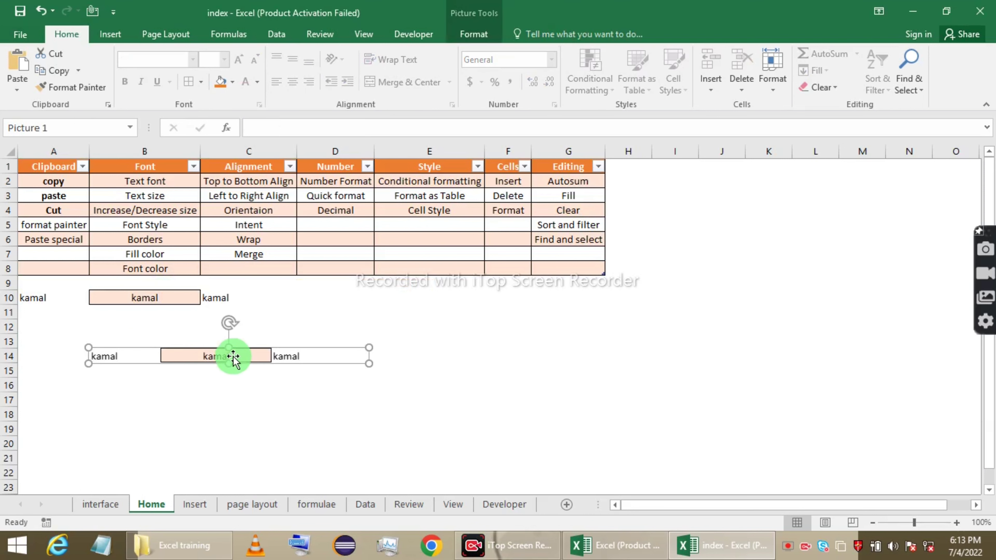
{"action": "left_click_drag", "start_coordinate": [240, 355], "coordinate": [390, 245]}
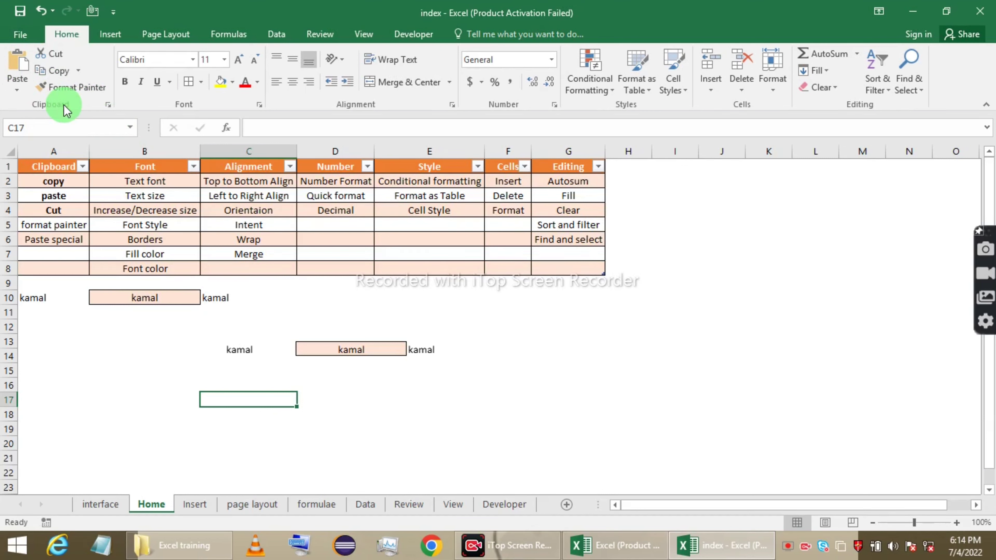
Step: Show the Clipboard pane and collect copies of A10, Fill color in B7, Intent in C5 and Format as Table in E3
{"action": "left_click", "coordinate": [108, 111]}
{"action": "left_click", "coordinate": [190, 298]}
{"action": "key", "text": "ctrl+c"}
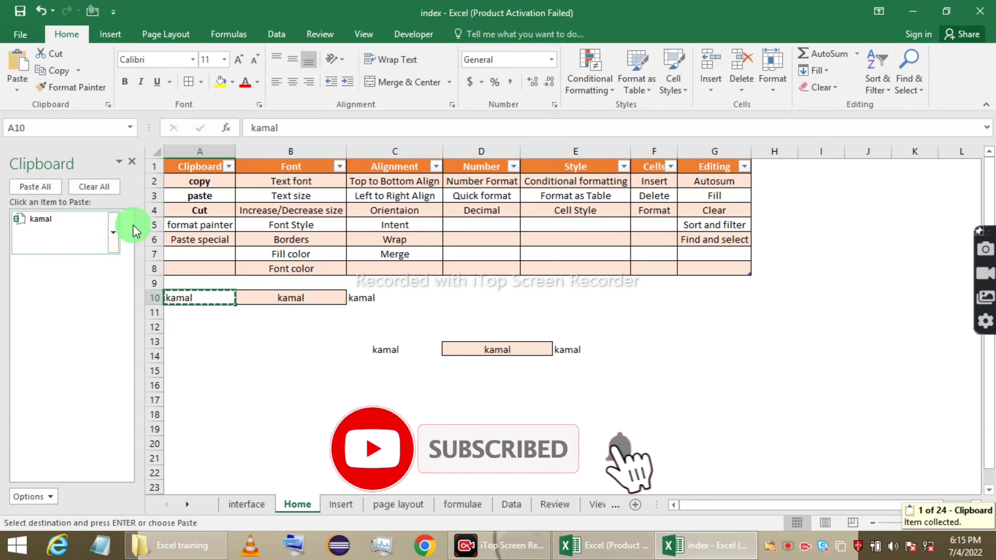
{"action": "left_click", "coordinate": [307, 254]}
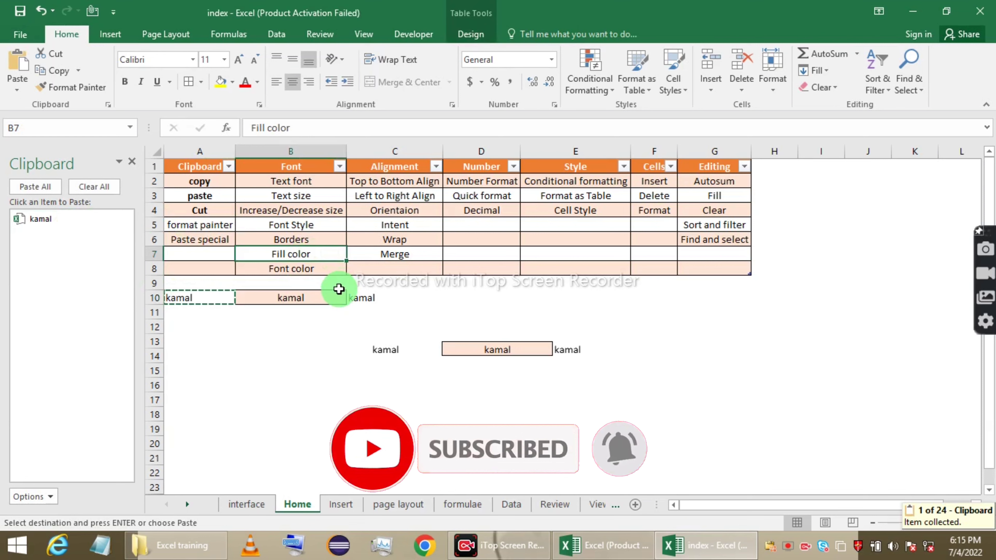
{"action": "key", "text": "ctrl+c"}
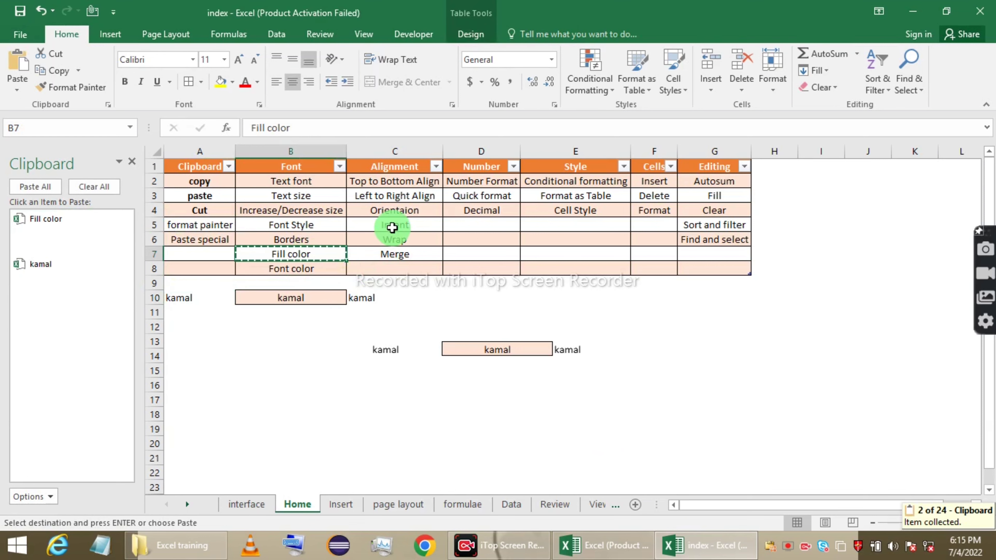
{"action": "left_click", "coordinate": [392, 225]}
{"action": "key", "text": "ctrl+c"}
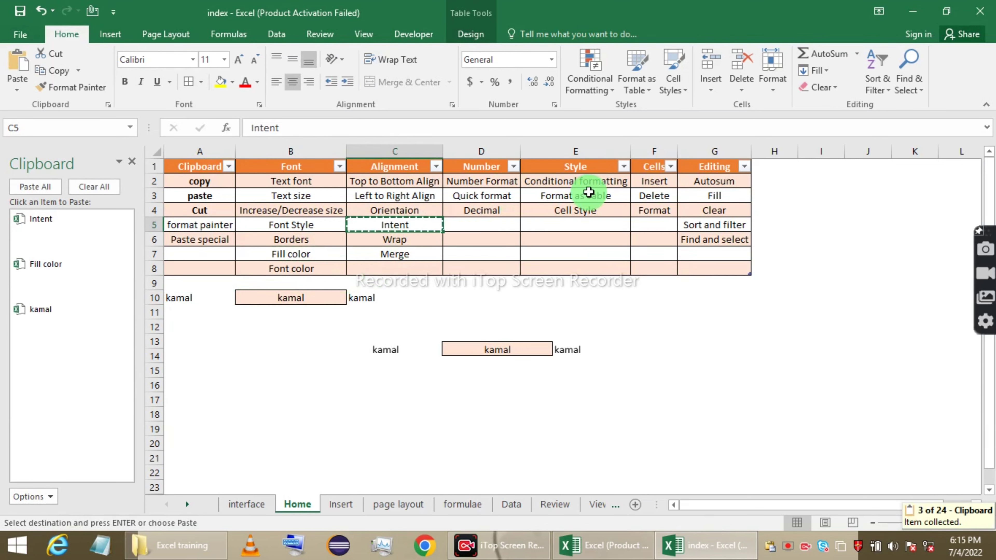
{"action": "left_click", "coordinate": [586, 193]}
{"action": "key", "text": "ctrl+c"}
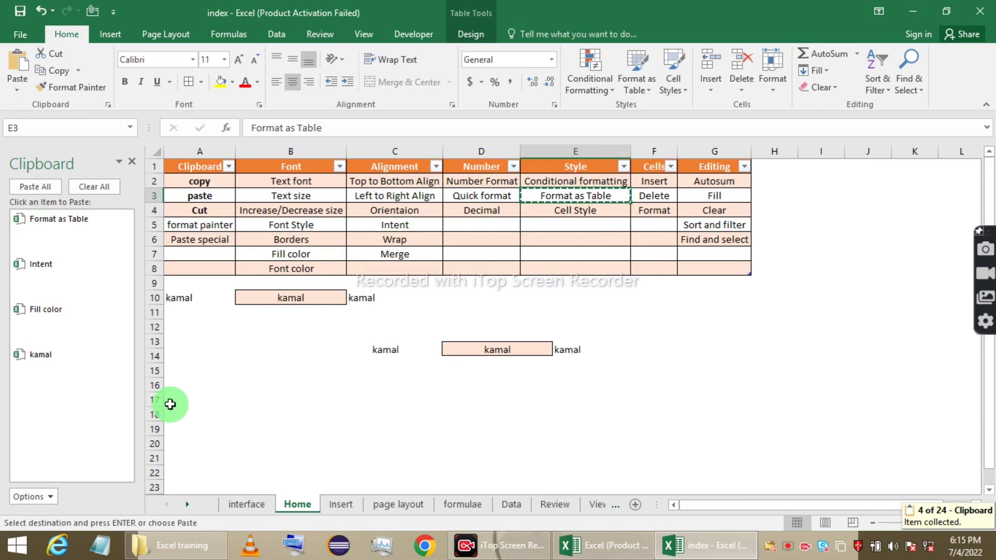
Step: Paste all the collected clipboard items into column A starting at A16
{"action": "left_click", "coordinate": [193, 384]}
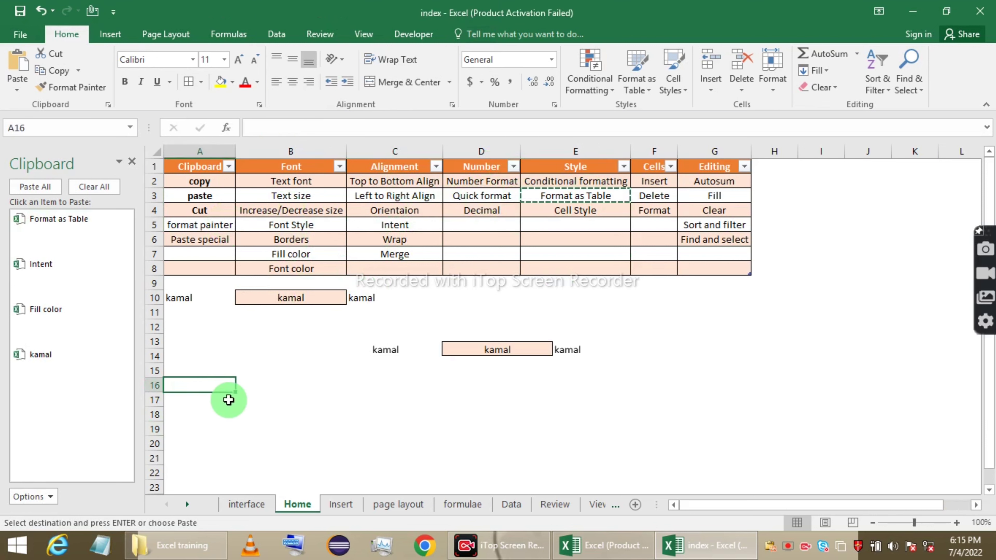
{"action": "left_click", "coordinate": [35, 186]}
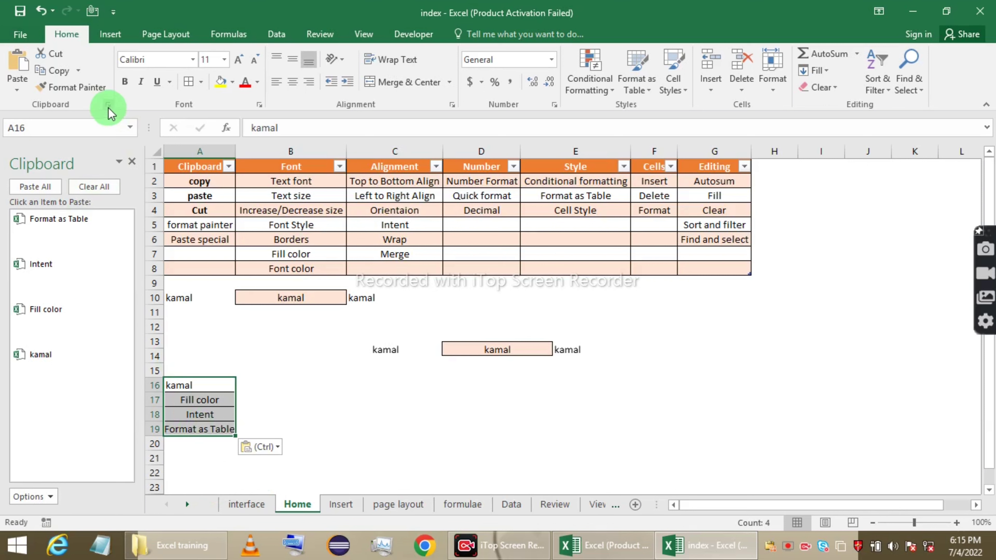
{"action": "left_click", "coordinate": [305, 400]}
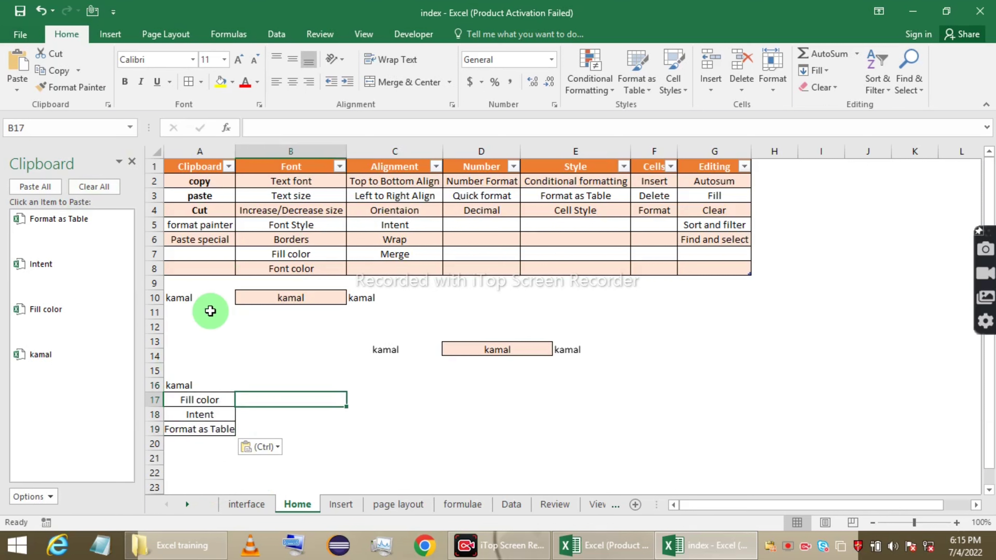
Step: Copy A10 again, try pasting the collected Format as Table item into C18, and undo that paste
{"action": "left_click", "coordinate": [191, 298]}
{"action": "key", "text": "ctrl+c"}
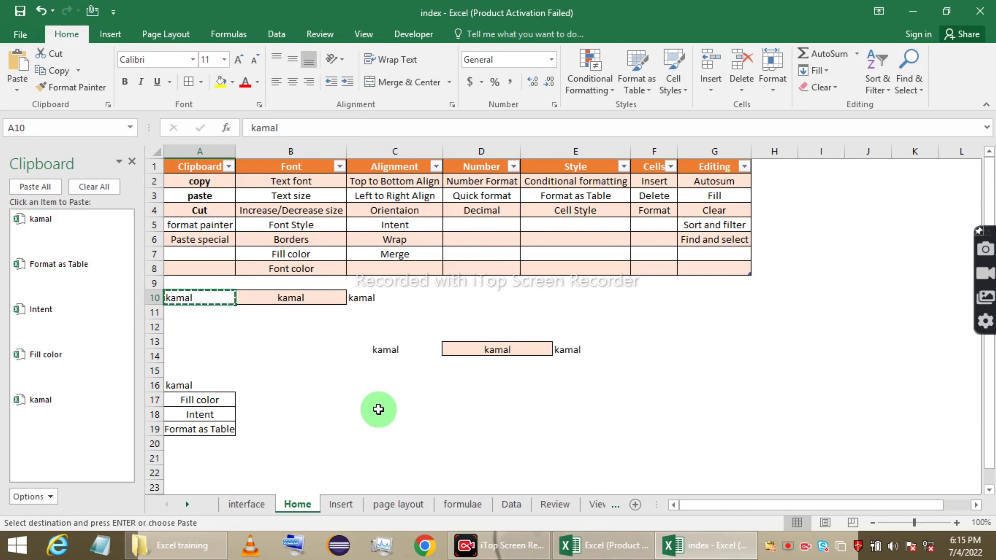
{"action": "left_click", "coordinate": [378, 413]}
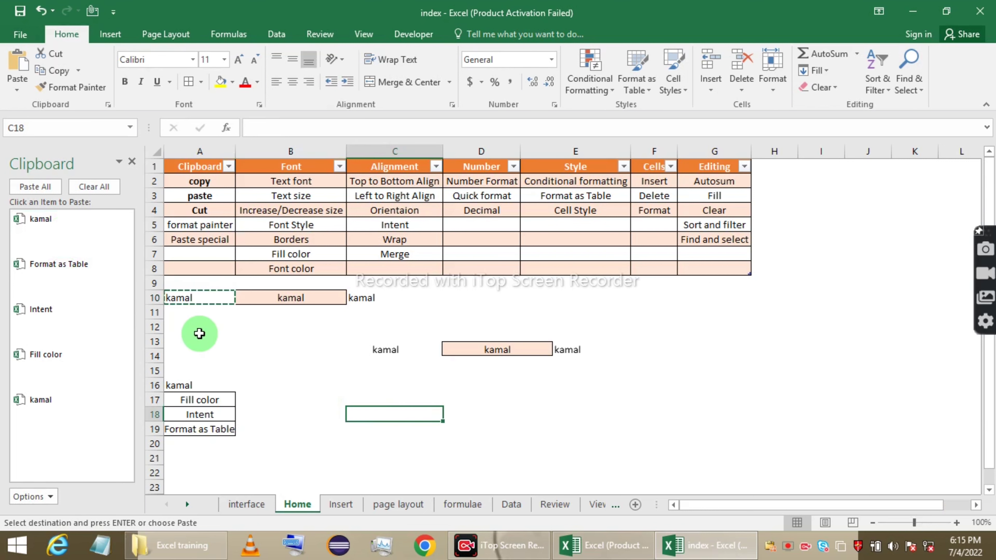
{"action": "left_click", "coordinate": [96, 276]}
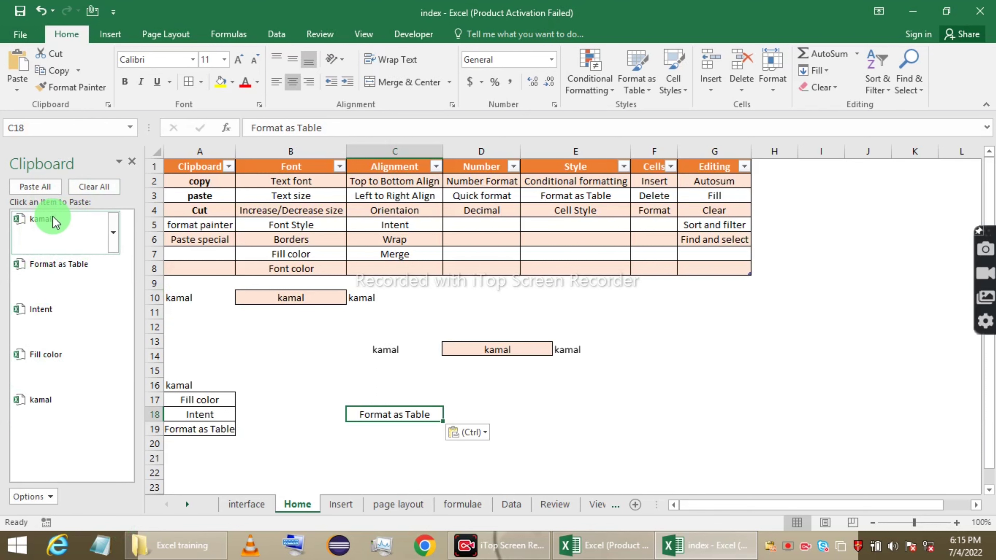
{"action": "key", "text": "ctrl+z"}
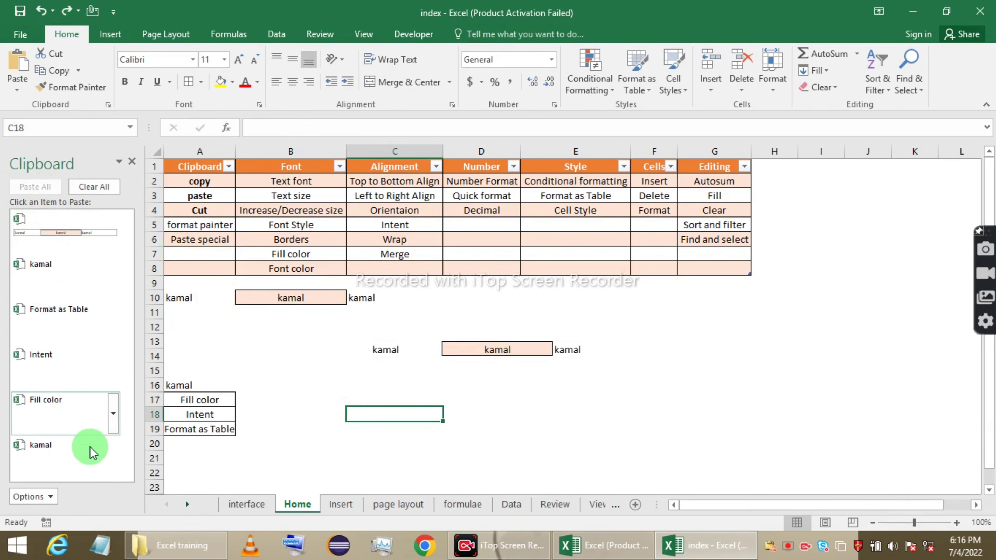
Step: Clear all collected items from the Clipboard pane
{"action": "left_click", "coordinate": [95, 189]}
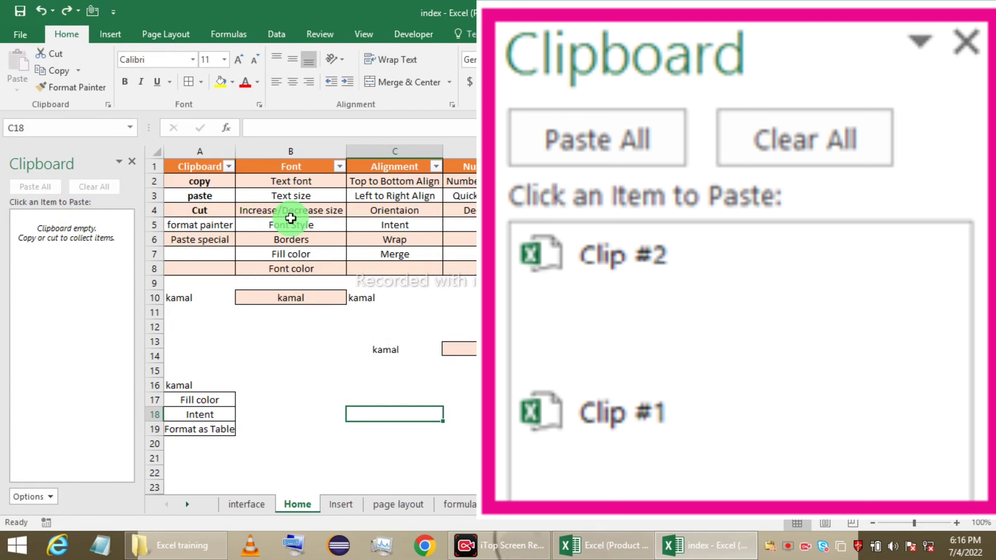
{"action": "left_click", "coordinate": [290, 215]}
{"action": "left_click", "coordinate": [395, 240]}
{"action": "left_click", "coordinate": [454, 248]}
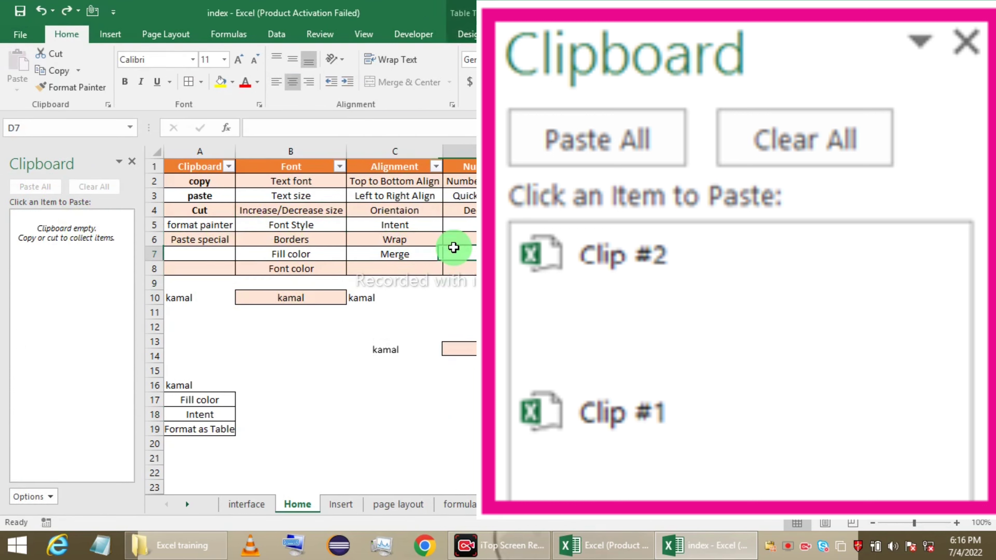
{"action": "left_click", "coordinate": [278, 227]}
{"action": "left_click", "coordinate": [353, 240]}
Step: Hide the Clipboard pane, show it once more, and close it again
{"action": "left_click", "coordinate": [108, 105]}
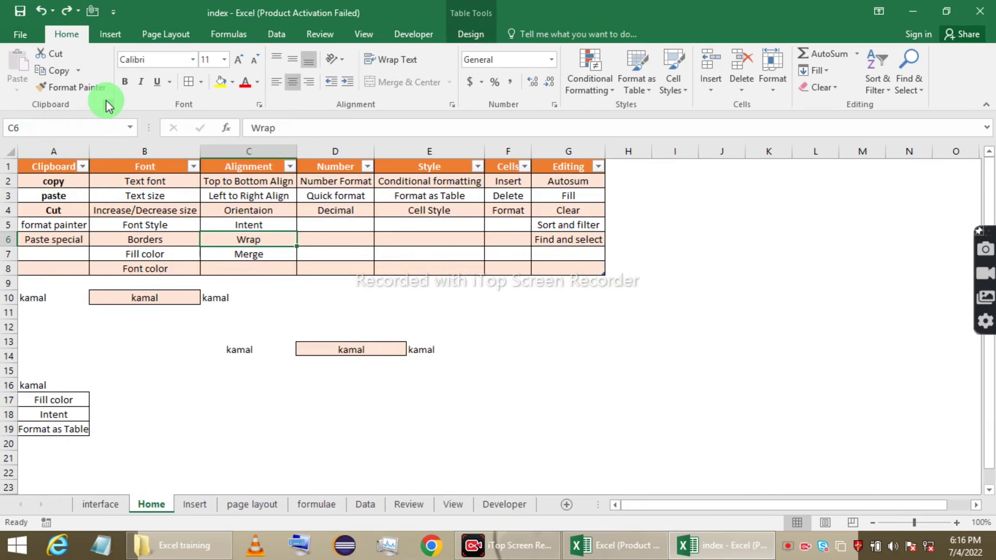
{"action": "left_click", "coordinate": [107, 104]}
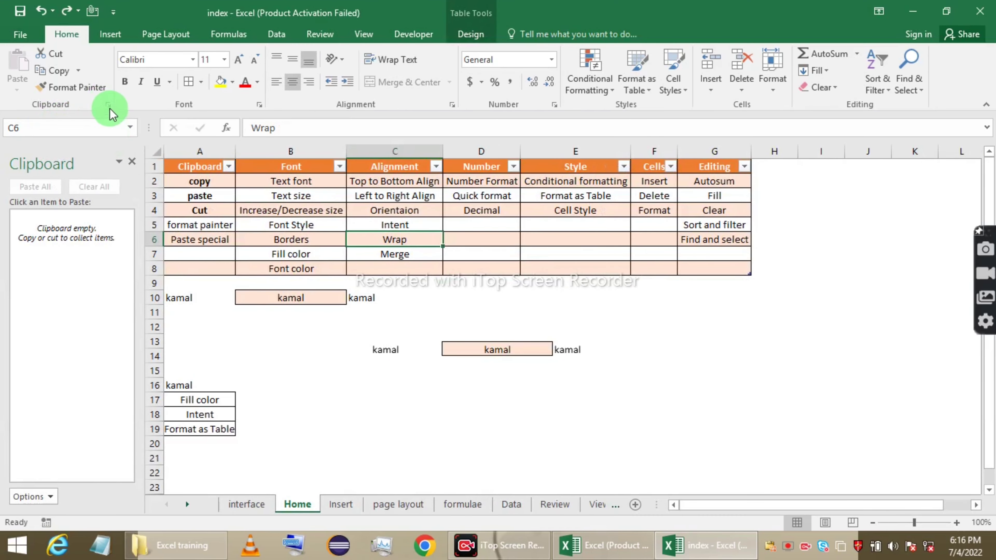
{"action": "left_click", "coordinate": [132, 162]}
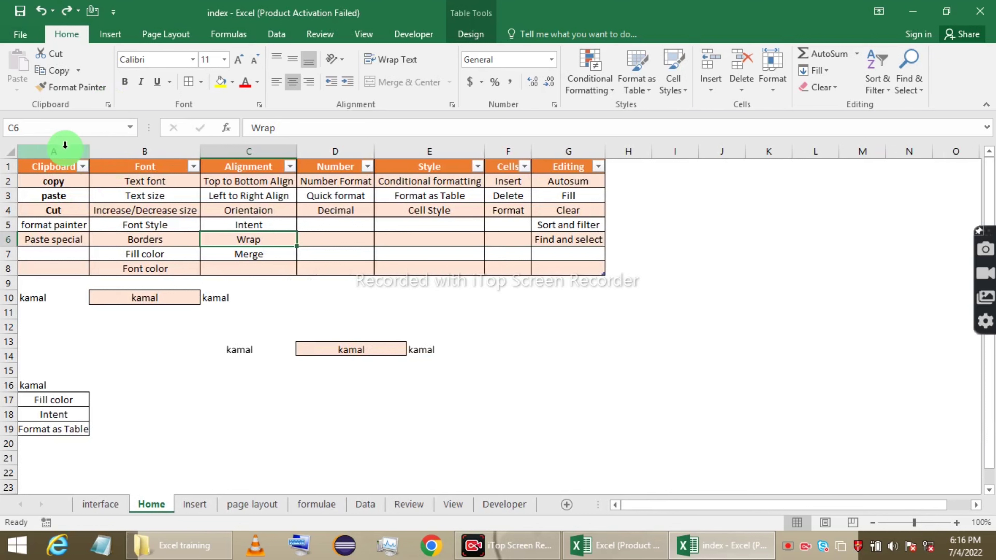